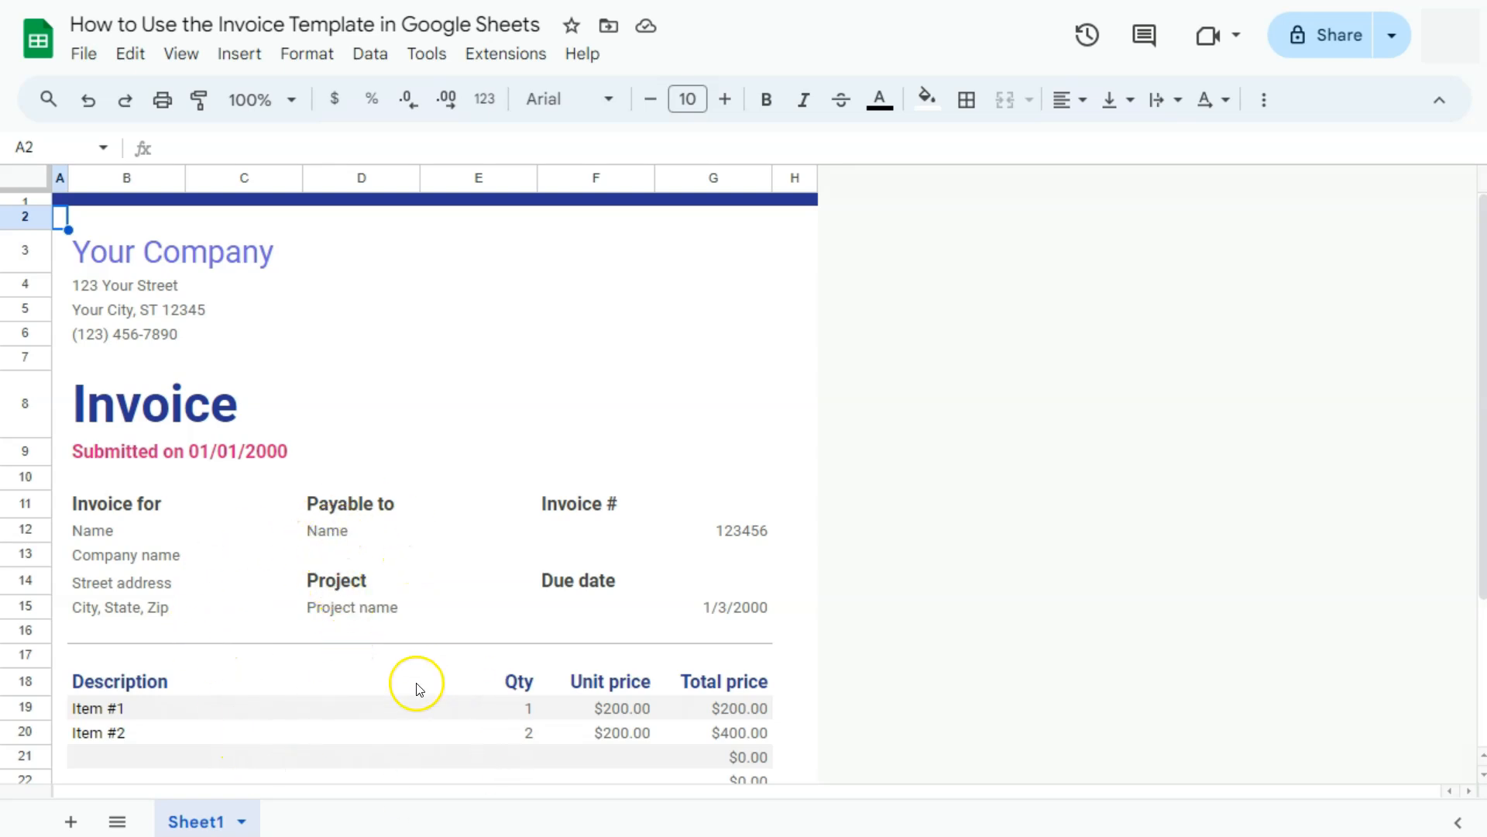
{"action": "scroll", "coordinate": [404, 715], "scroll_direction": "down", "scroll_amount": 3}
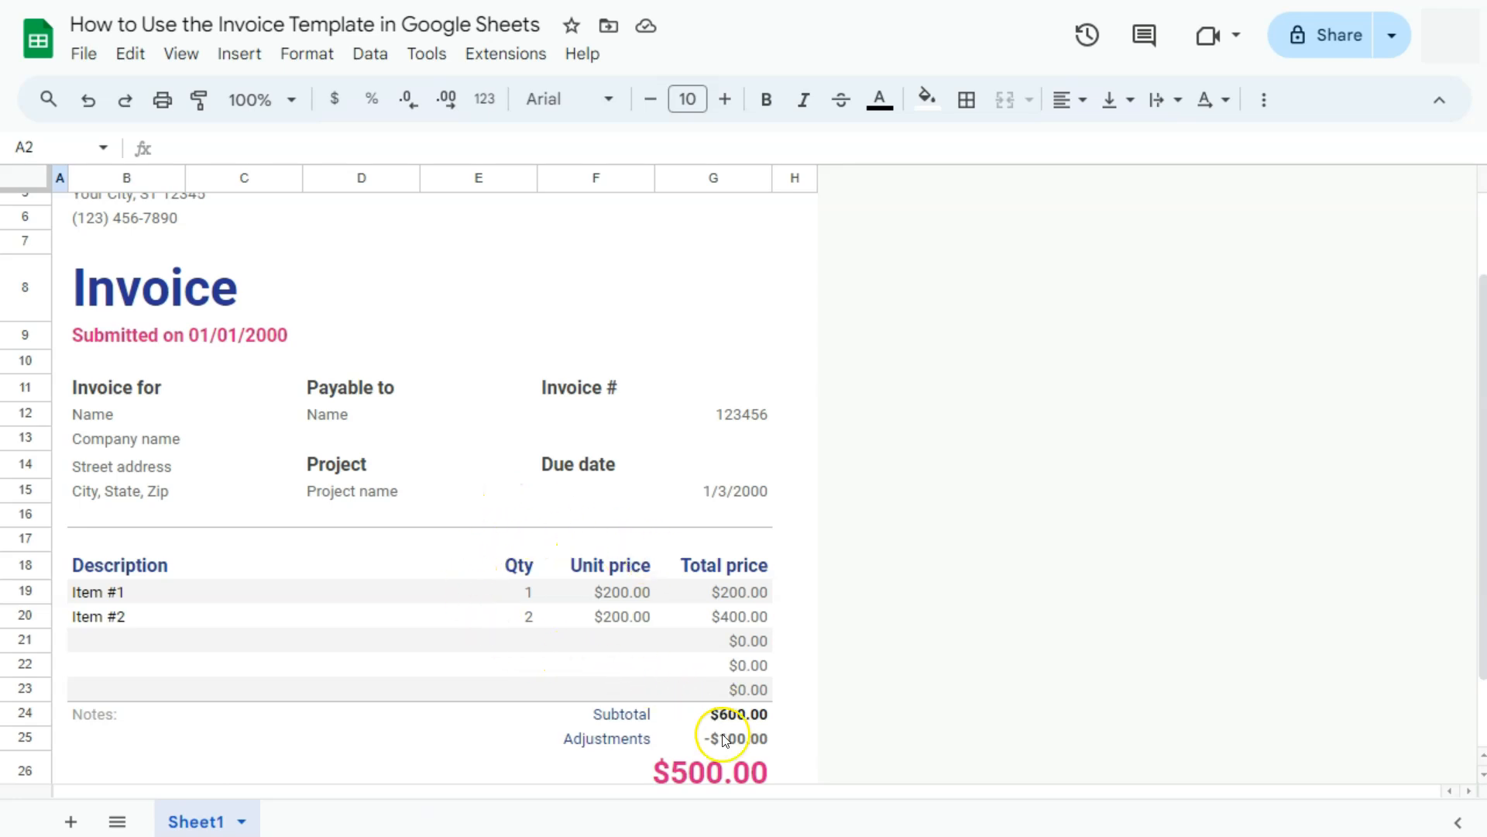
{"action": "scroll", "coordinate": [192, 599], "scroll_direction": "up", "scroll_amount": 3}
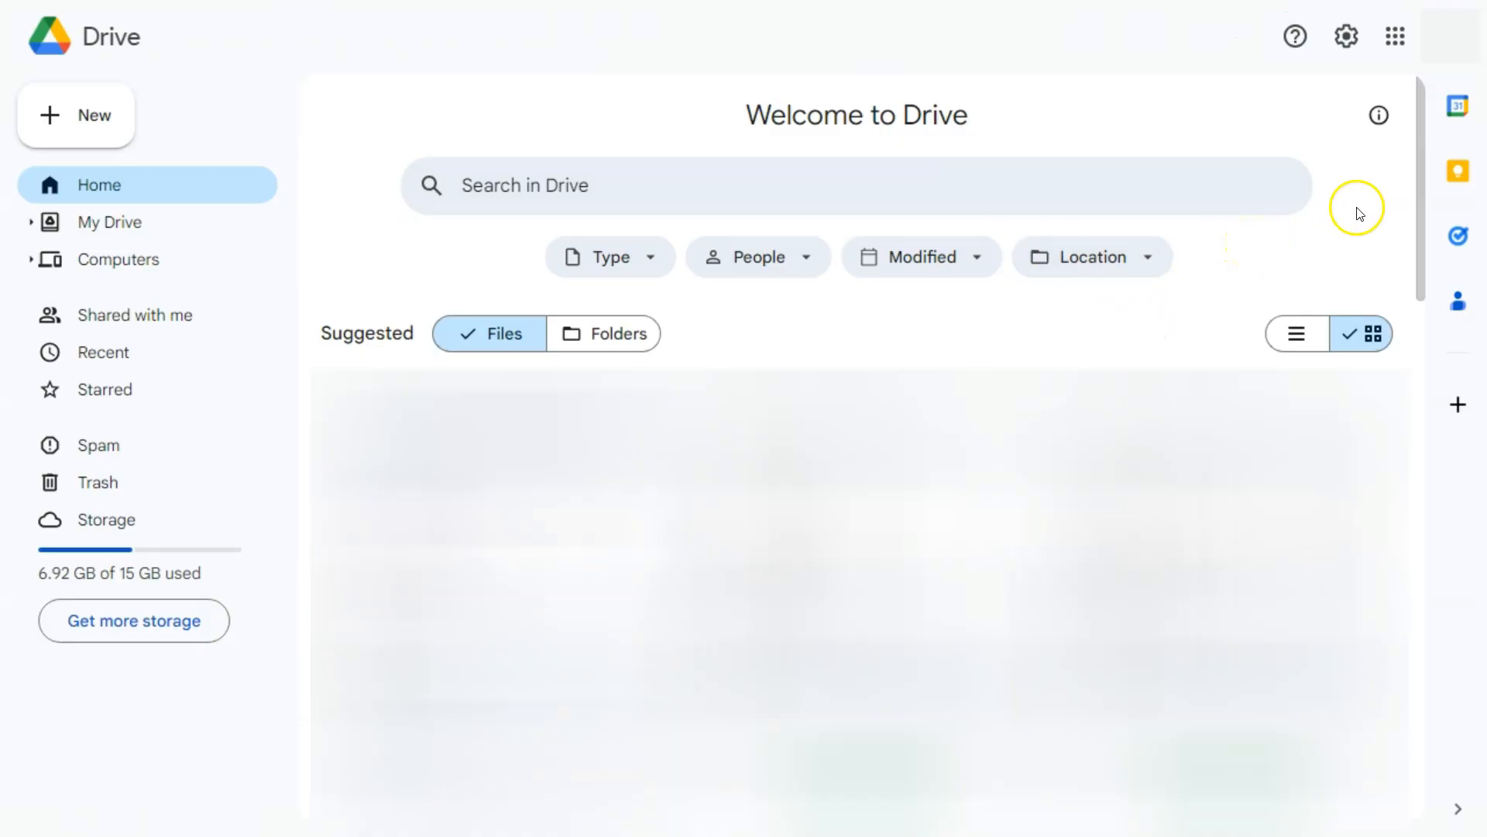
- Switch from Google Drive to Google Sheets through the list of Google apps
{"action": "left_click", "coordinate": [1393, 43]}
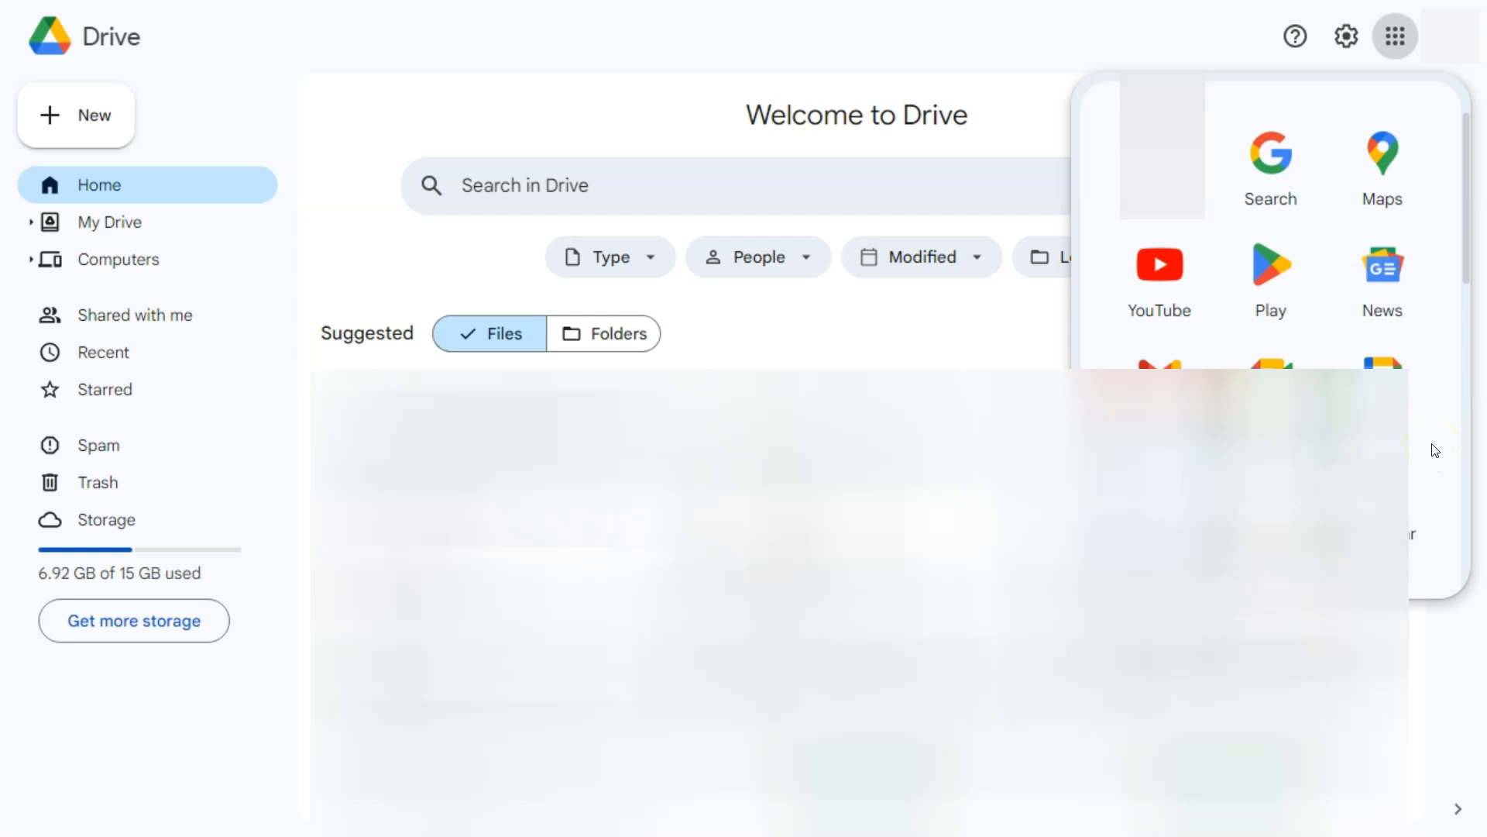
{"action": "scroll", "coordinate": [1435, 450], "scroll_direction": "down", "scroll_amount": 6}
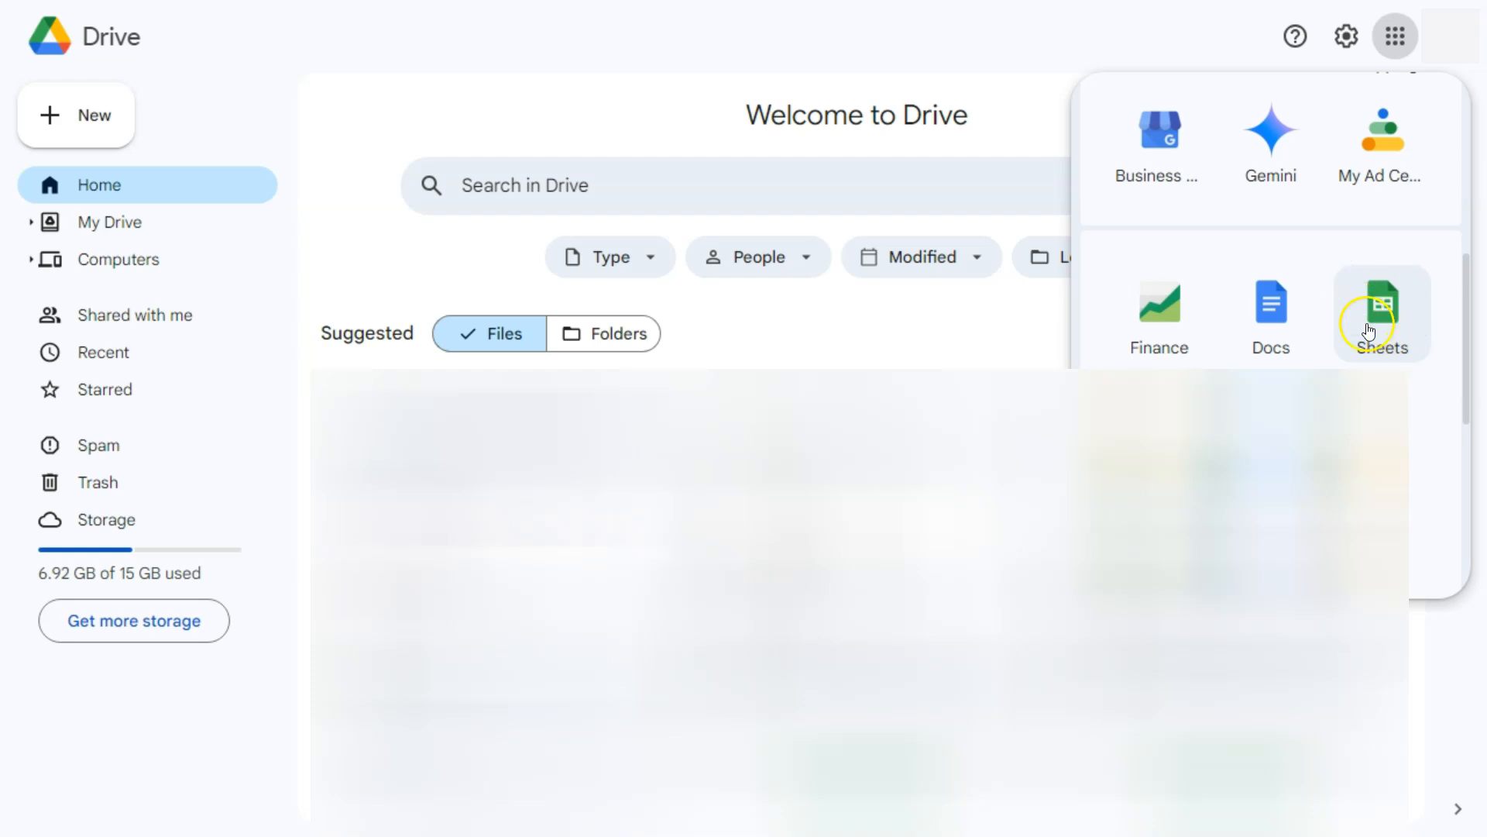
{"action": "left_click", "coordinate": [1398, 321]}
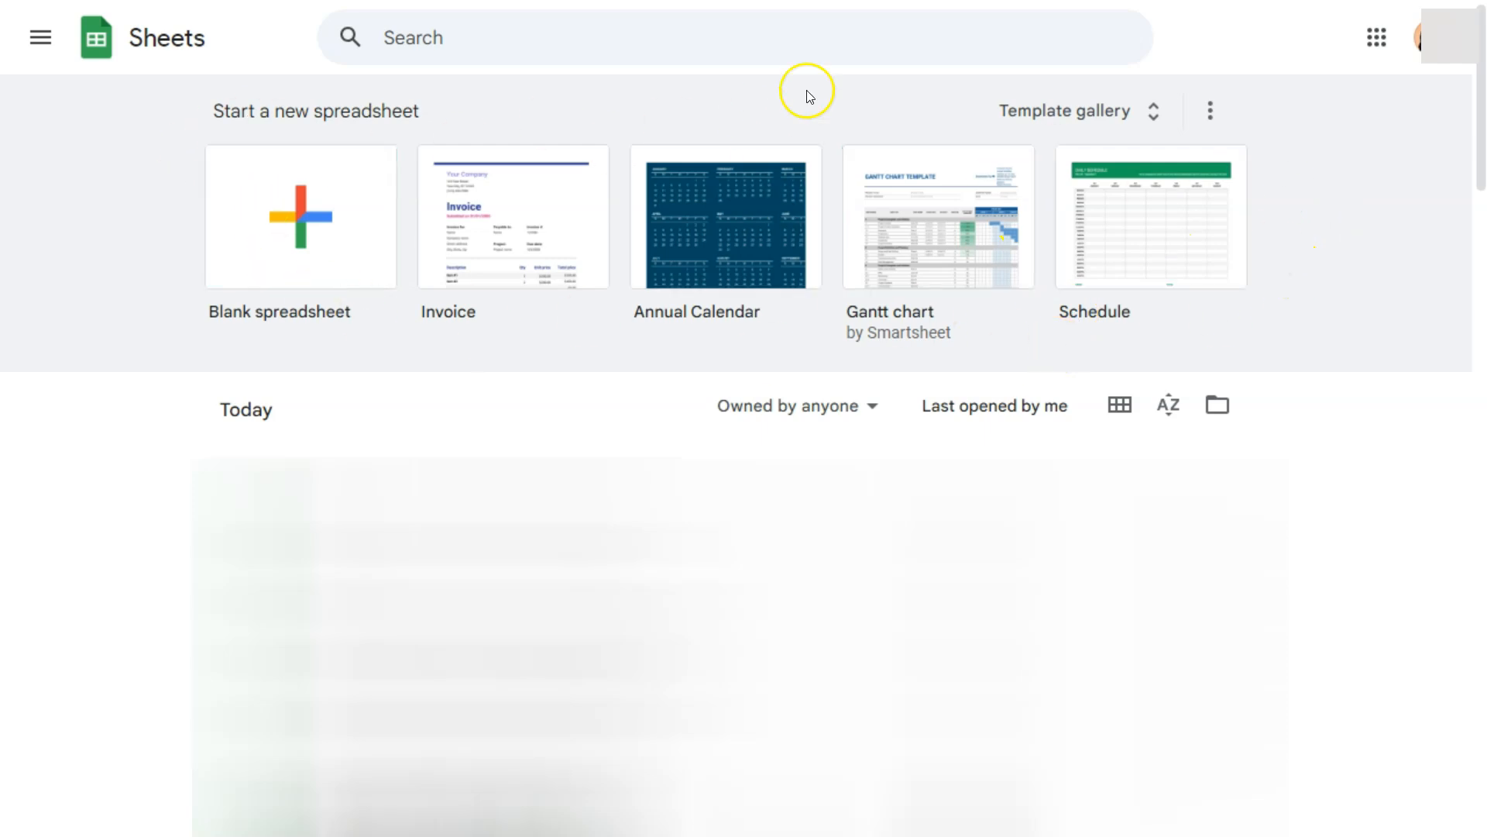
- Create a new spreadsheet from the Invoice template in the Work section of the template gallery
{"action": "left_click", "coordinate": [1097, 119]}
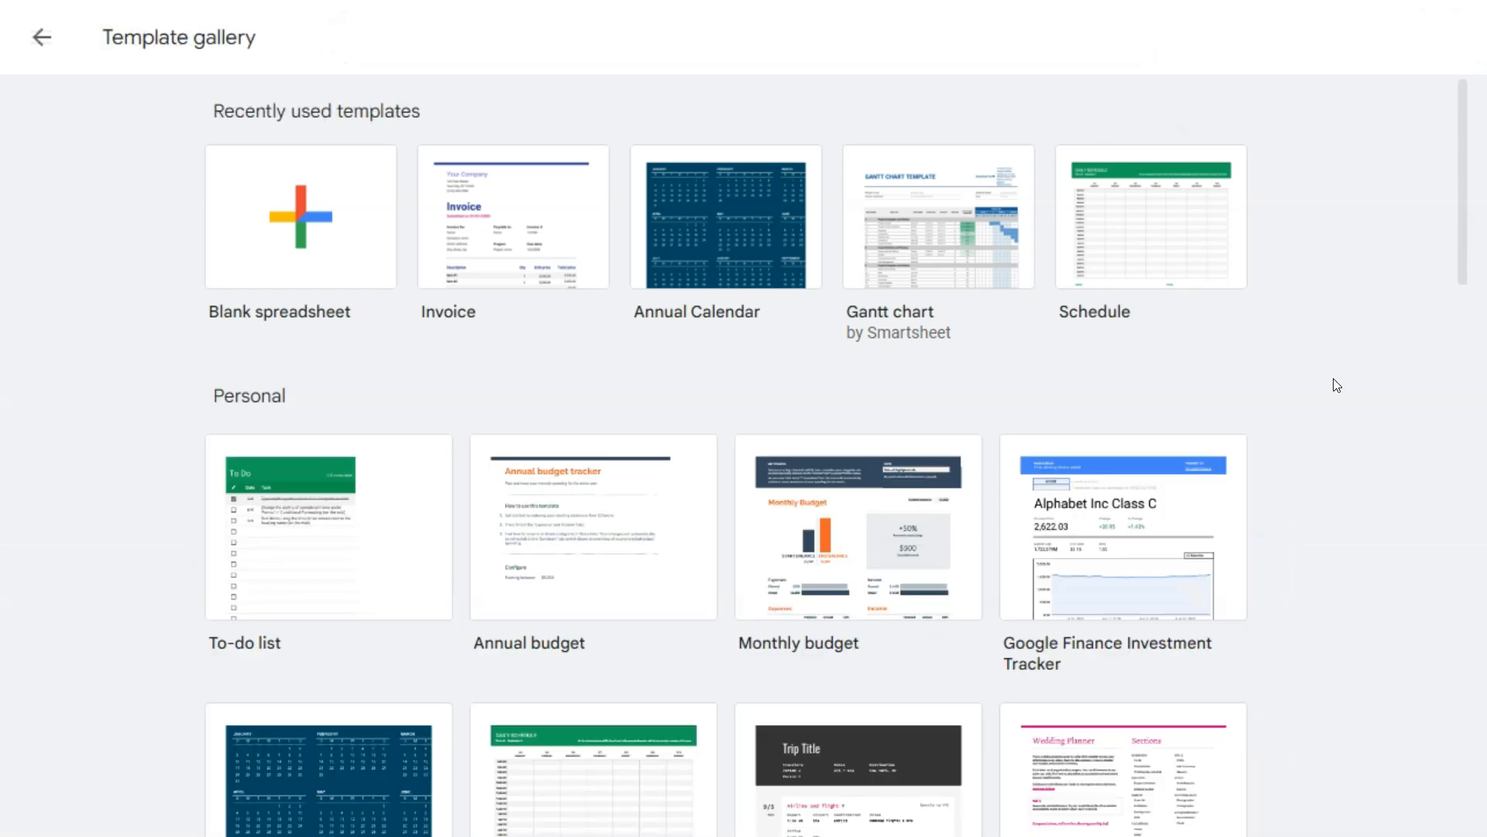
{"action": "scroll", "coordinate": [1336, 385], "scroll_direction": "down", "scroll_amount": 8}
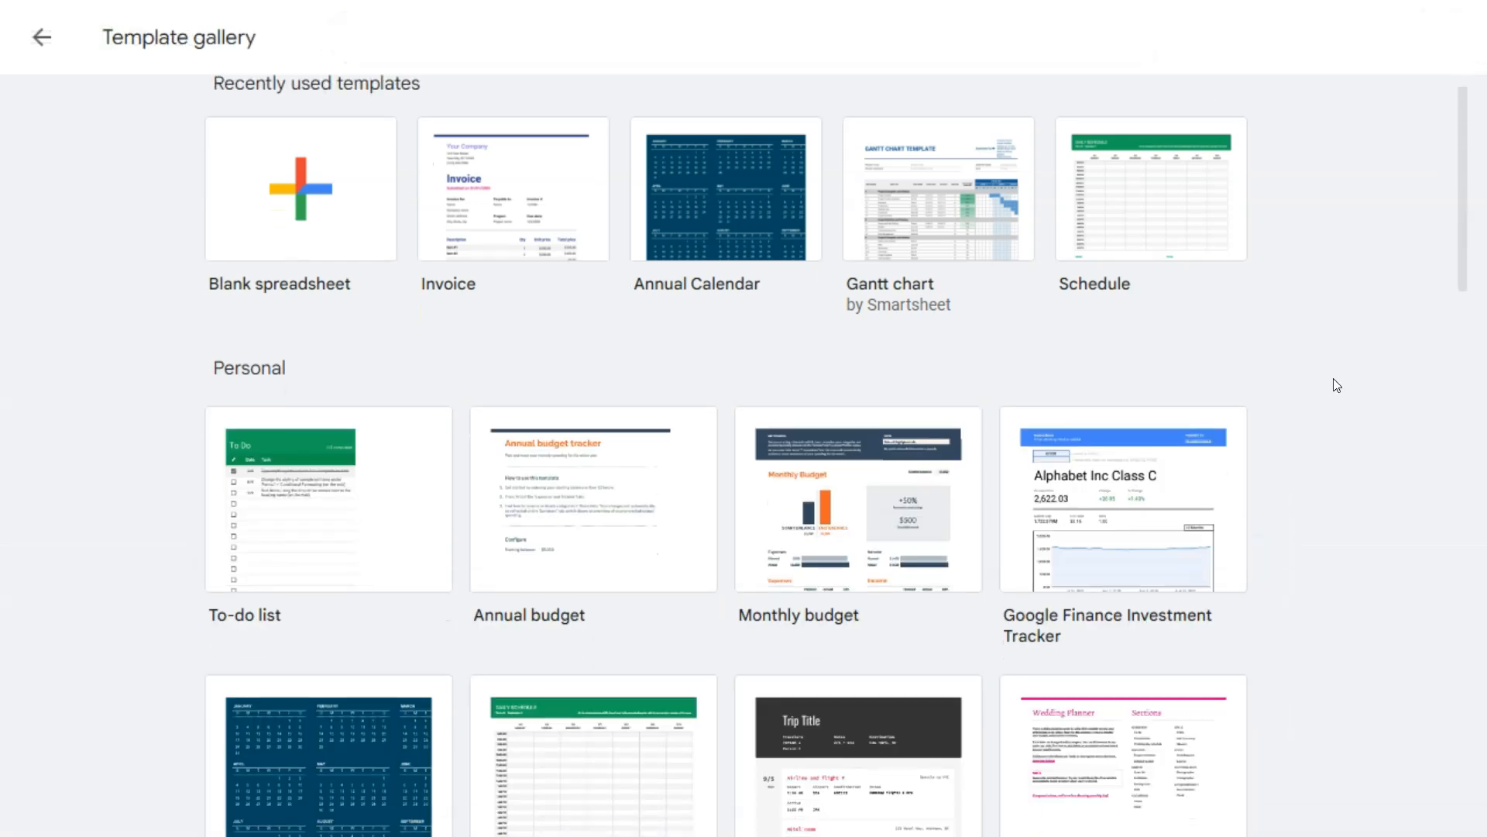
{"action": "scroll", "coordinate": [1335, 385], "scroll_direction": "down", "scroll_amount": 3}
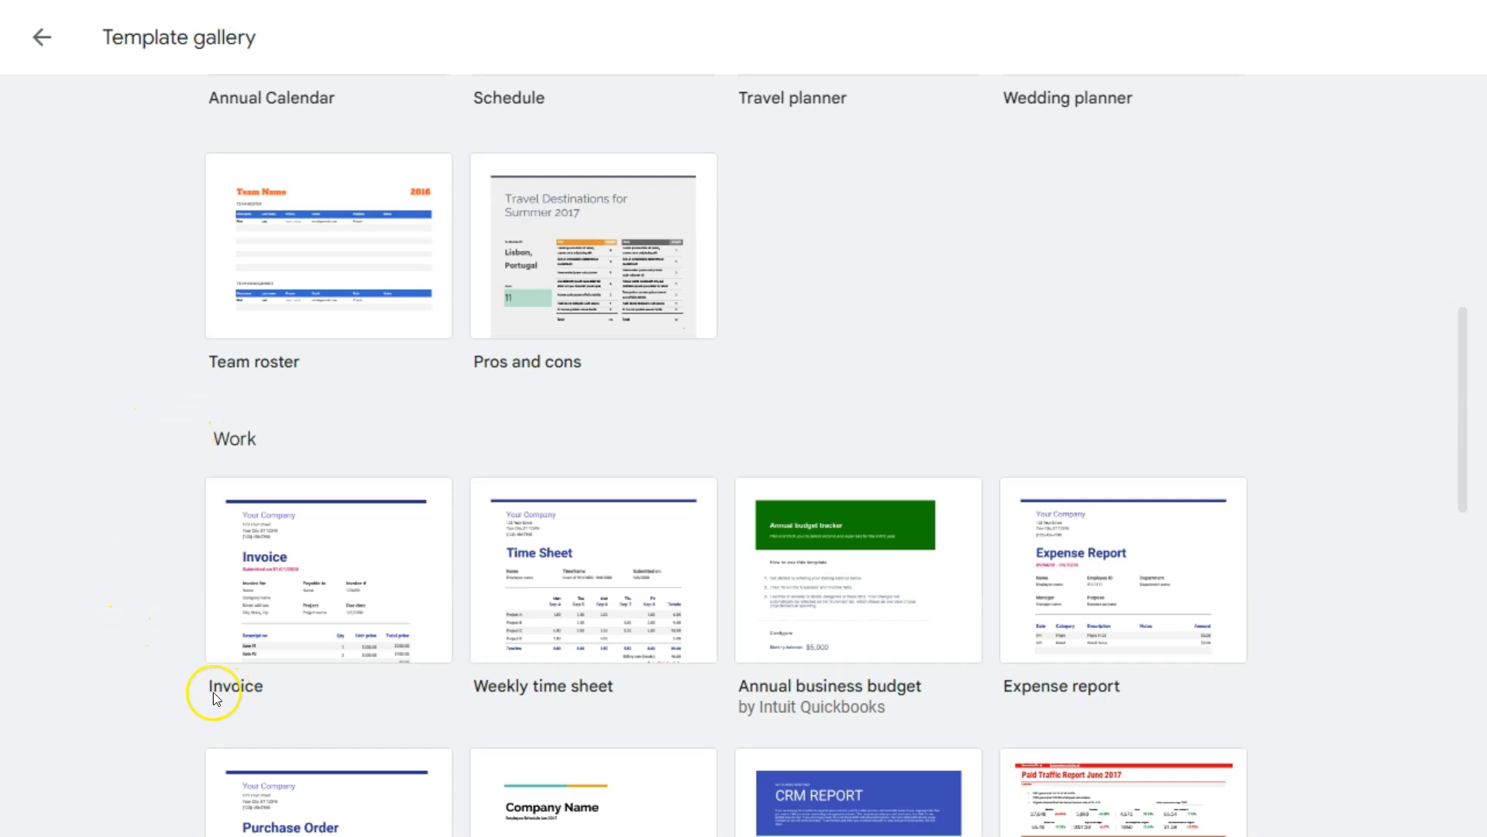
{"action": "left_click", "coordinate": [288, 579]}
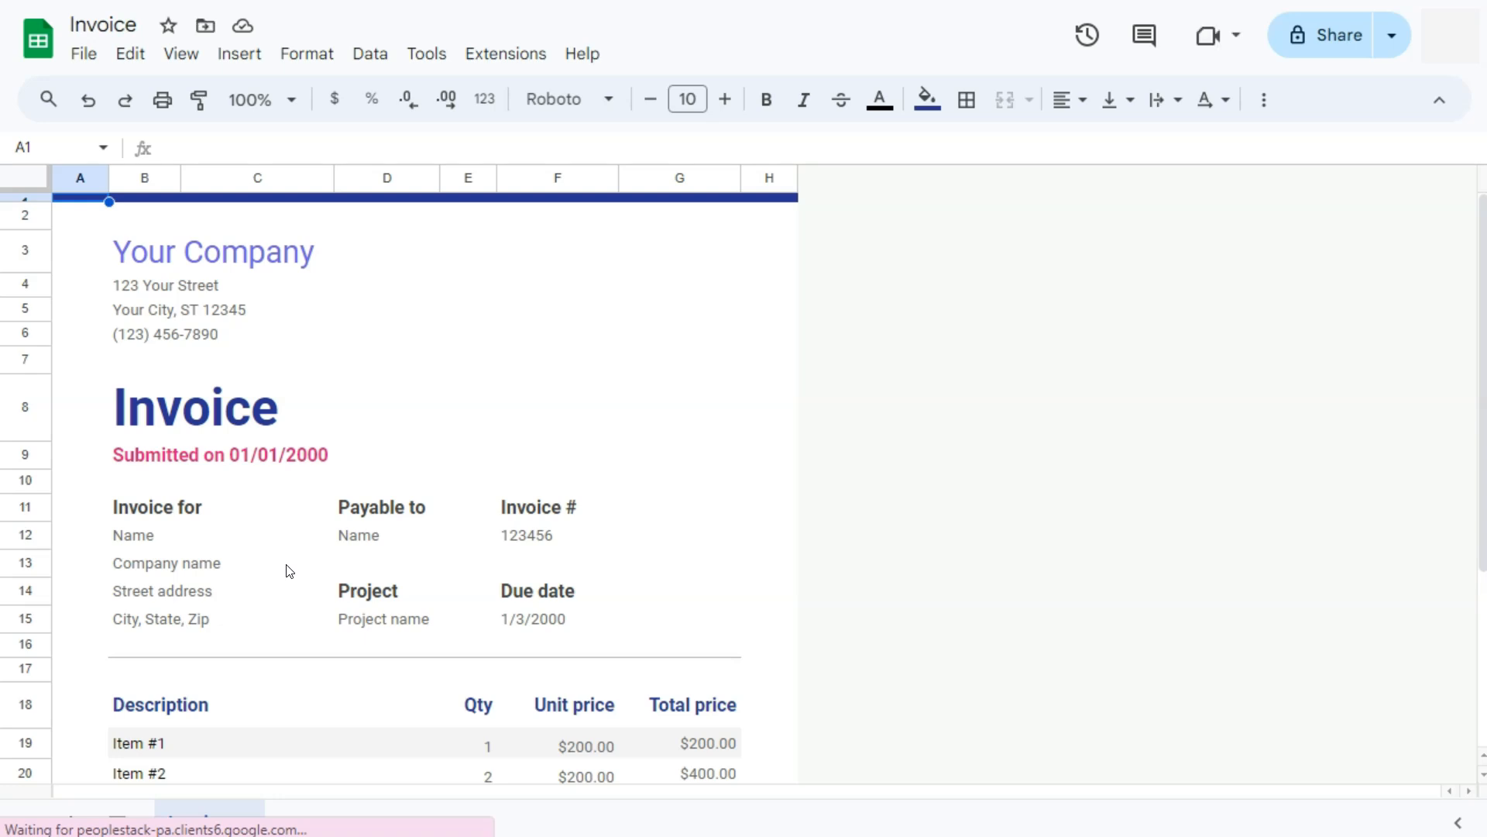
- Examine the placeholder cells for the company name, street address and phone number above the Invoice title
{"action": "left_click", "coordinate": [315, 266]}
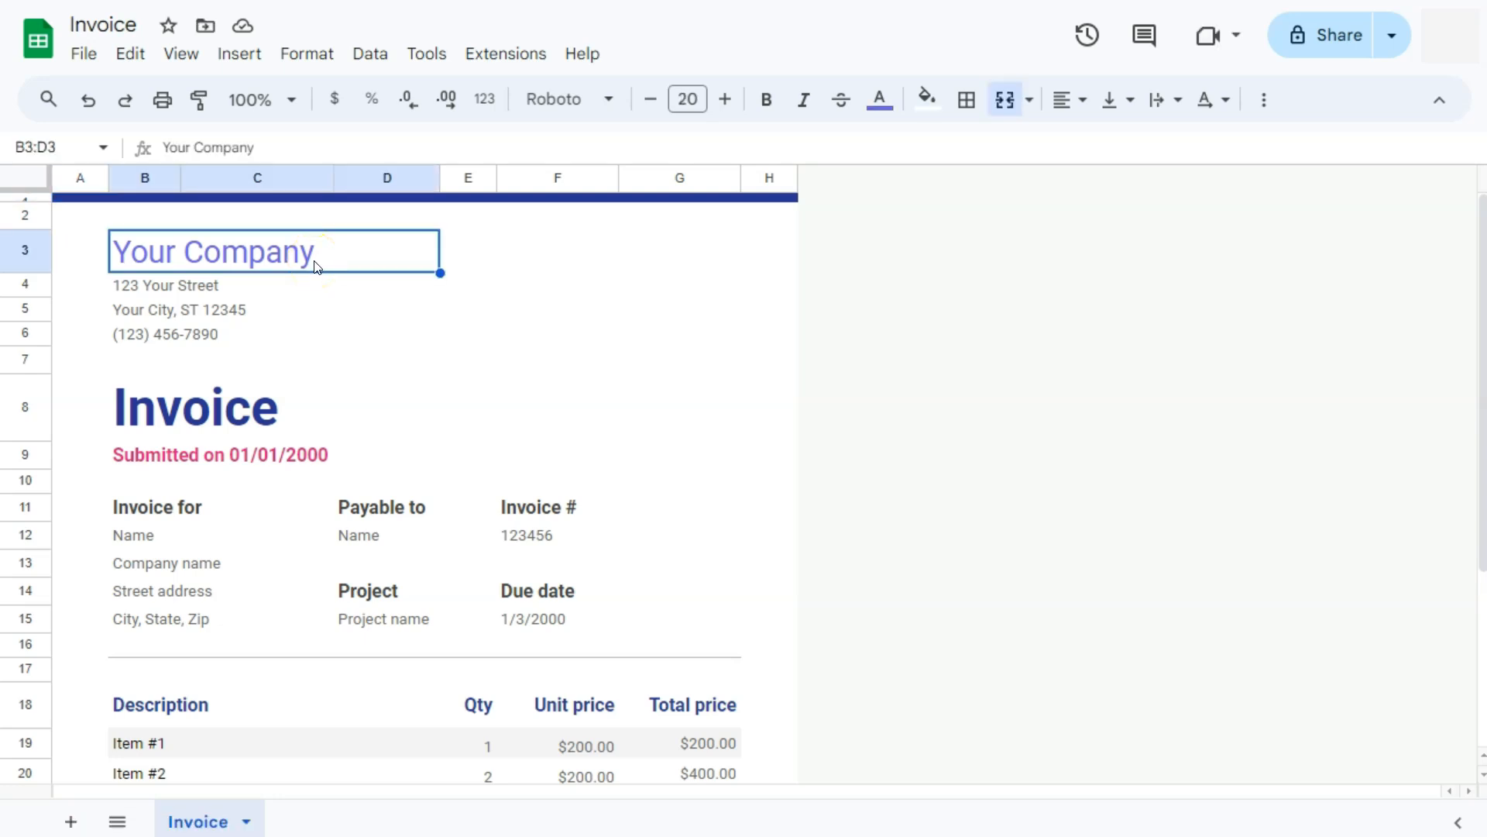
{"action": "scroll", "coordinate": [316, 266], "scroll_direction": "down", "scroll_amount": 4}
{"action": "scroll", "coordinate": [315, 265], "scroll_direction": "up", "scroll_amount": 4}
{"action": "left_click", "coordinate": [314, 254]}
{"action": "double_click", "coordinate": [314, 254]}
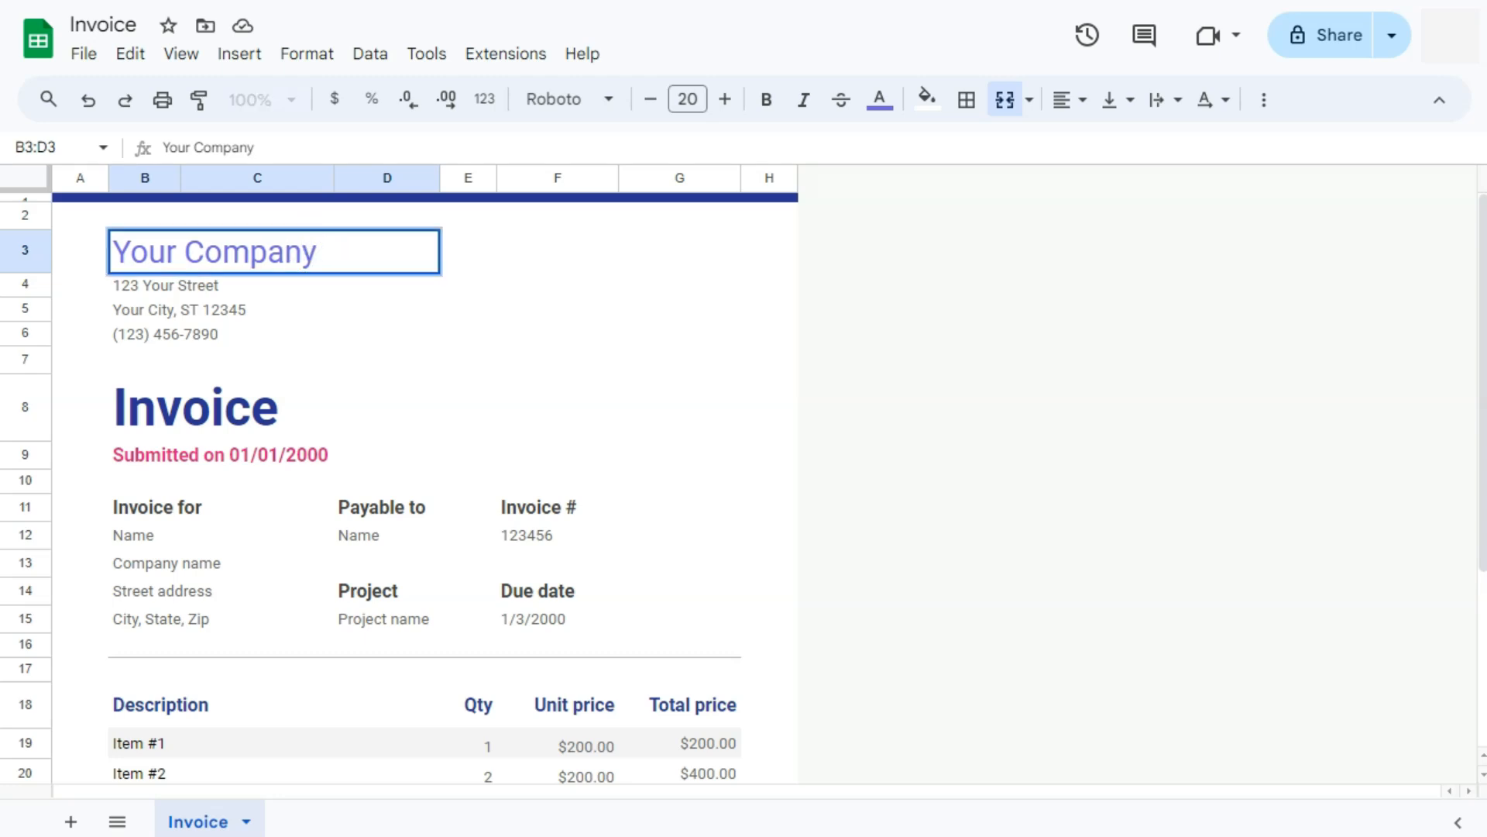
{"action": "left_click", "coordinate": [313, 249]}
{"action": "left_click", "coordinate": [189, 285]}
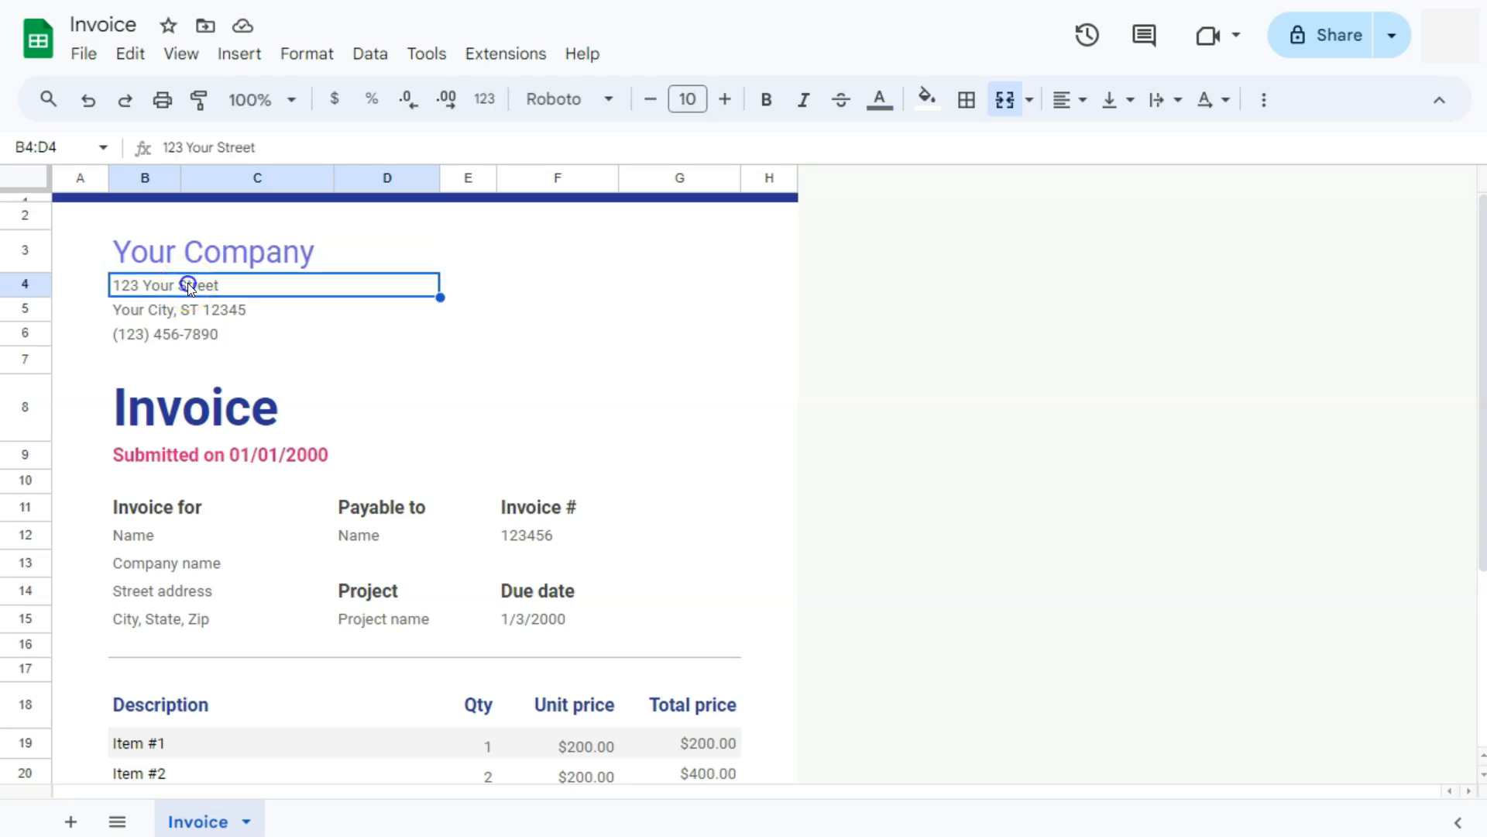
{"action": "left_click", "coordinate": [193, 335]}
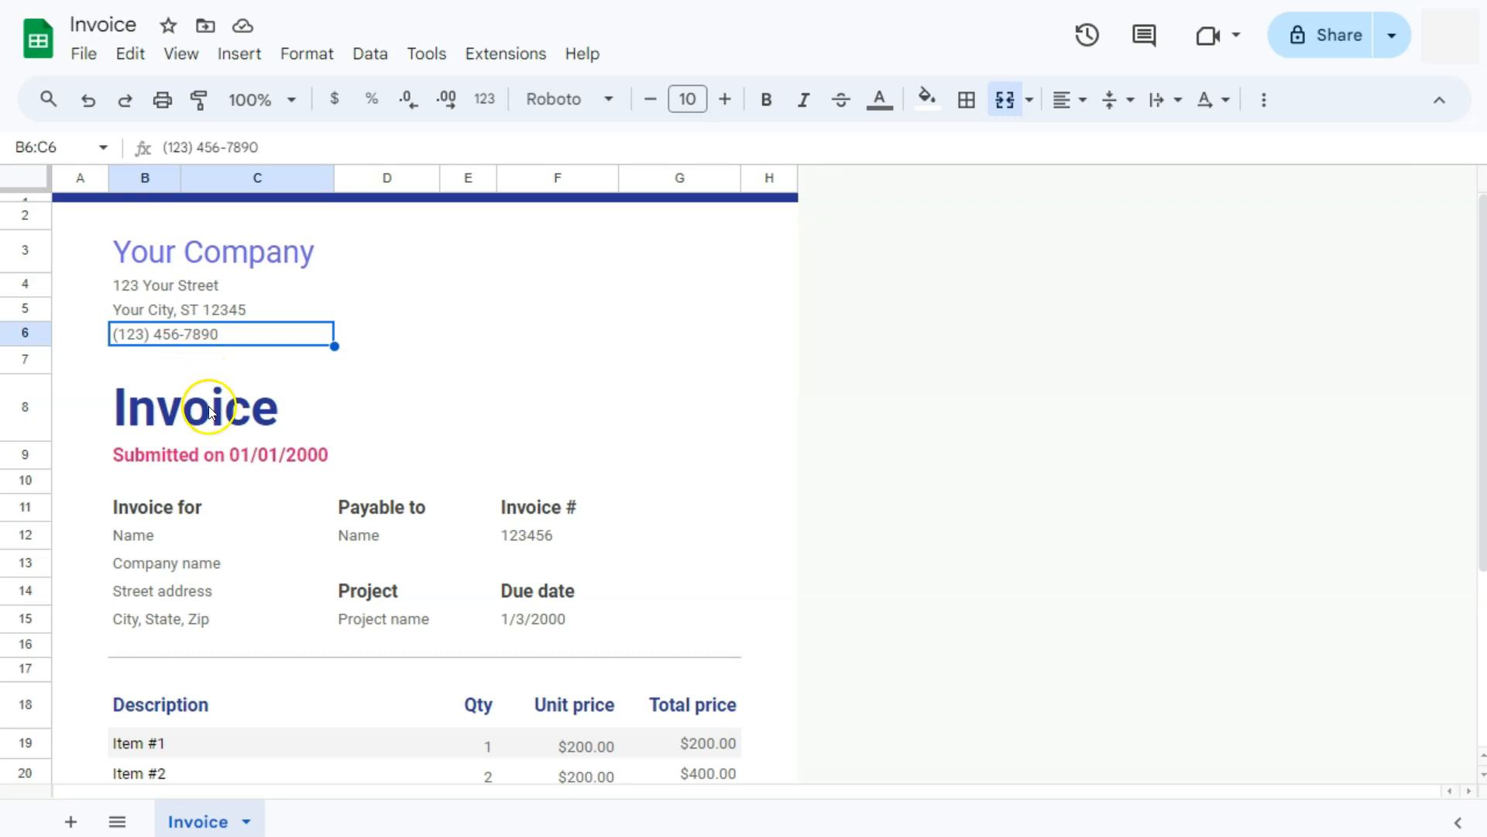
- Remove the words "Submitted on" from the date line below the Invoice title, keeping only the date
{"action": "left_click", "coordinate": [209, 457]}
{"action": "double_click", "coordinate": [251, 449]}
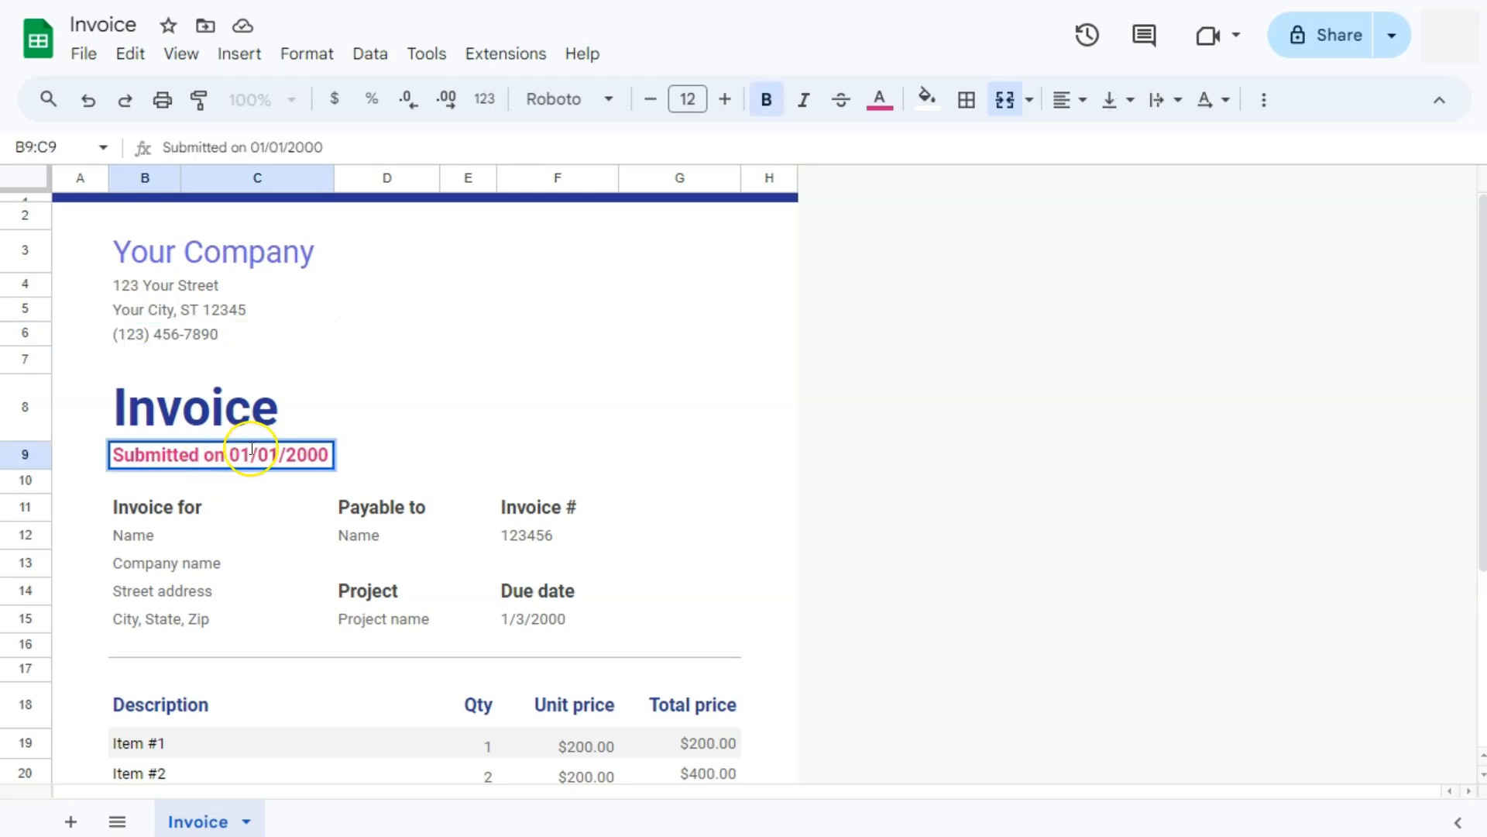
{"action": "left_click_drag", "start_coordinate": [227, 455], "coordinate": [93, 453]}
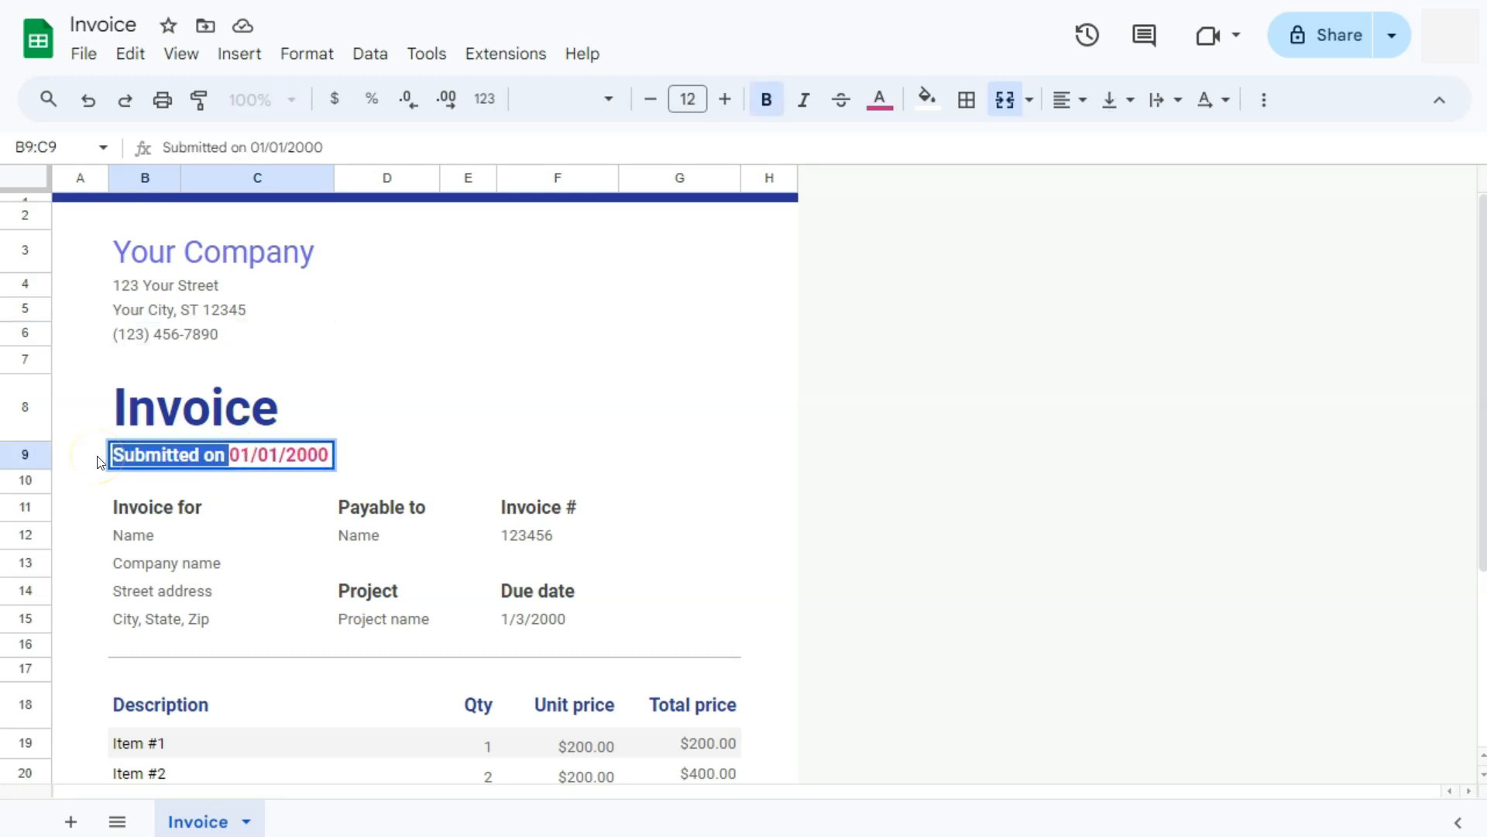
{"action": "key", "text": "BackSpace"}
{"action": "left_click", "coordinate": [243, 504]}
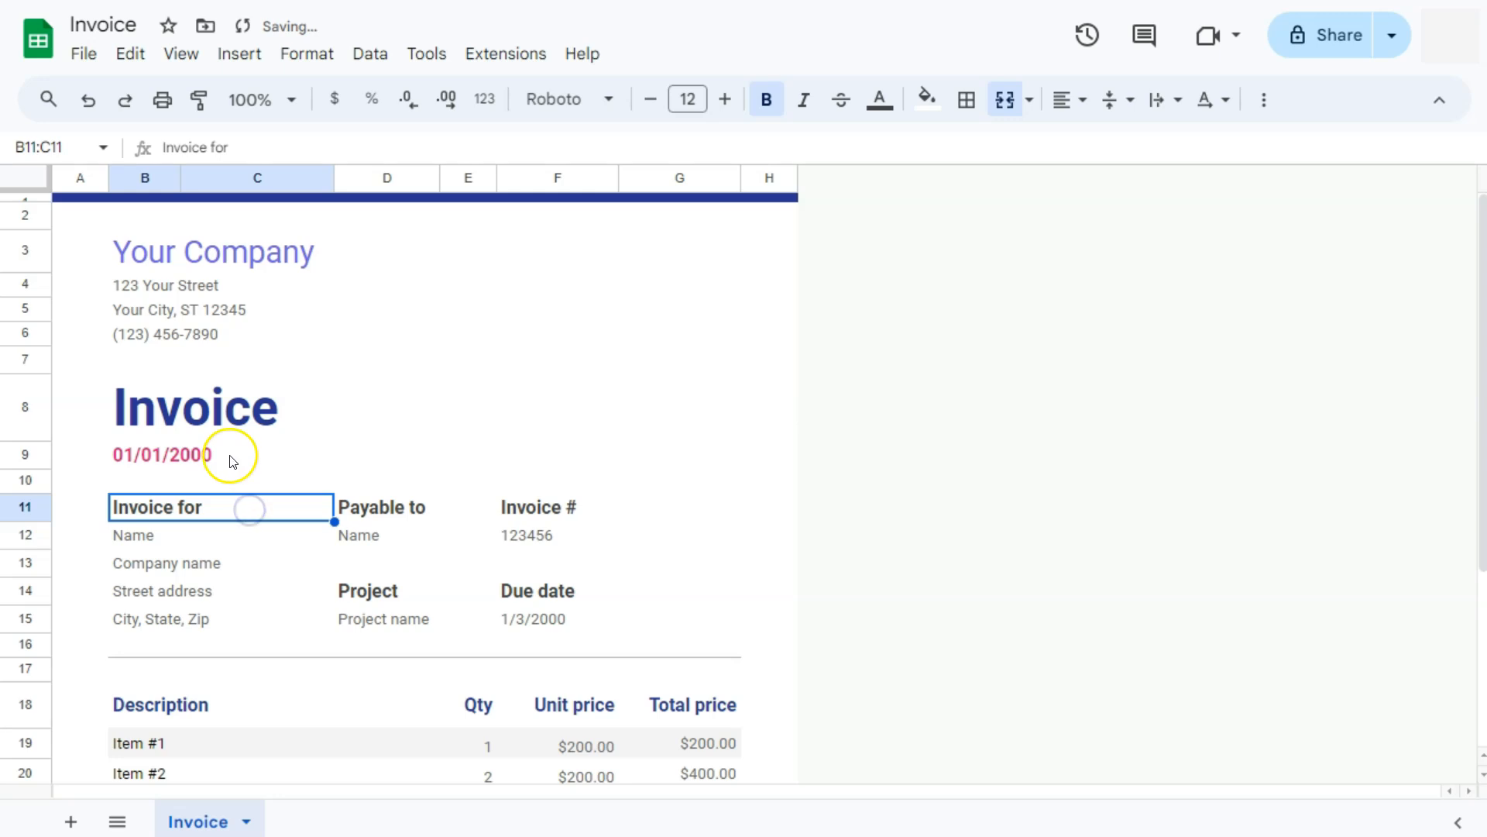
- Set the date below the Invoice title to 07/12/2000 using the calendar picker
{"action": "left_click", "coordinate": [231, 457]}
{"action": "double_click", "coordinate": [230, 457]}
{"action": "left_click", "coordinate": [224, 456]}
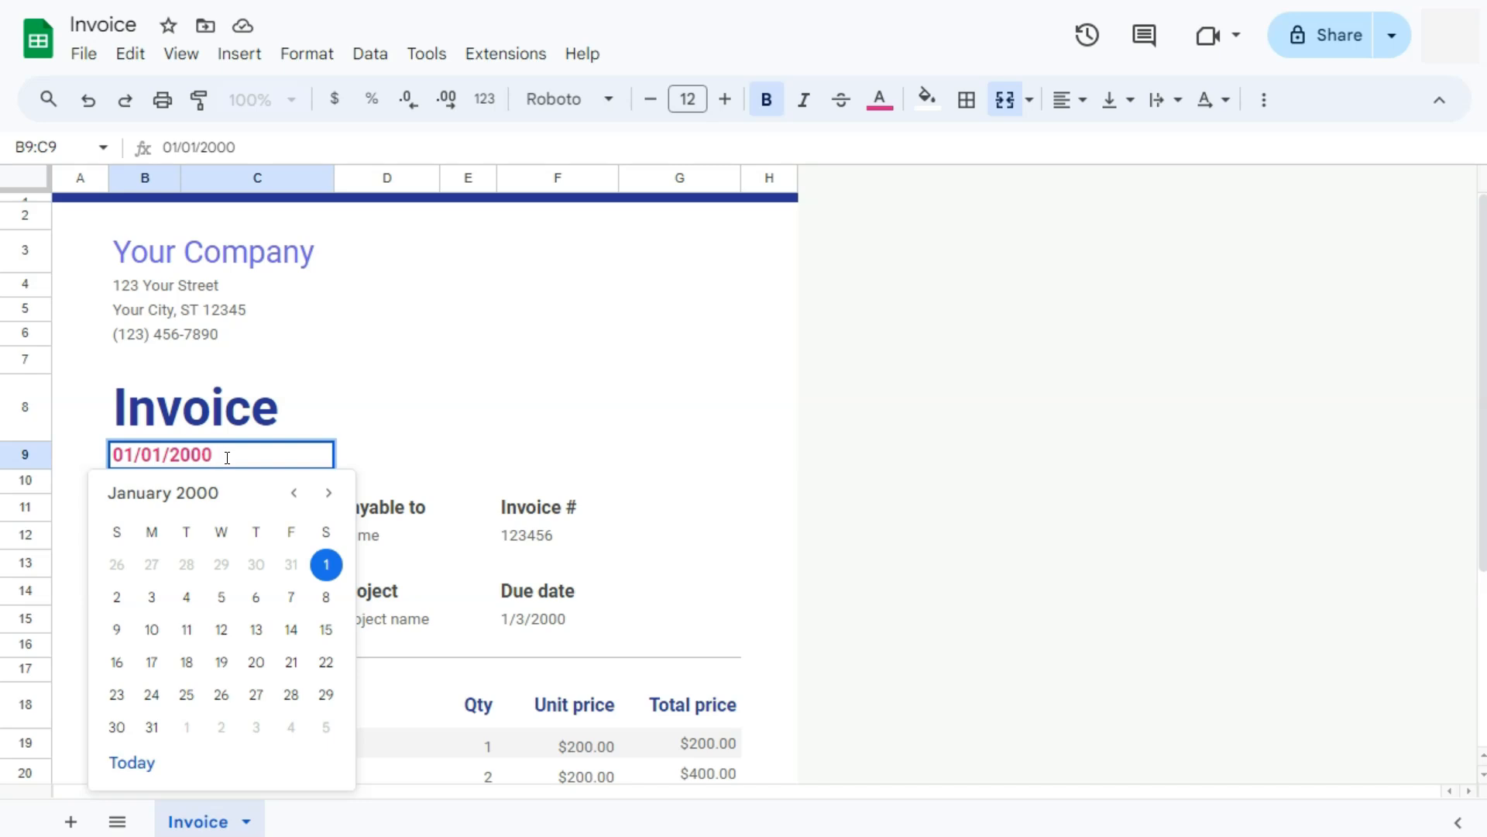
{"action": "left_click", "coordinate": [329, 493]}
{"action": "left_click", "coordinate": [329, 494]}
{"action": "left_click", "coordinate": [329, 493]}
{"action": "left_click", "coordinate": [329, 493]}
{"action": "left_click", "coordinate": [329, 493]}
{"action": "left_click", "coordinate": [329, 494]}
{"action": "left_click", "coordinate": [221, 629]}
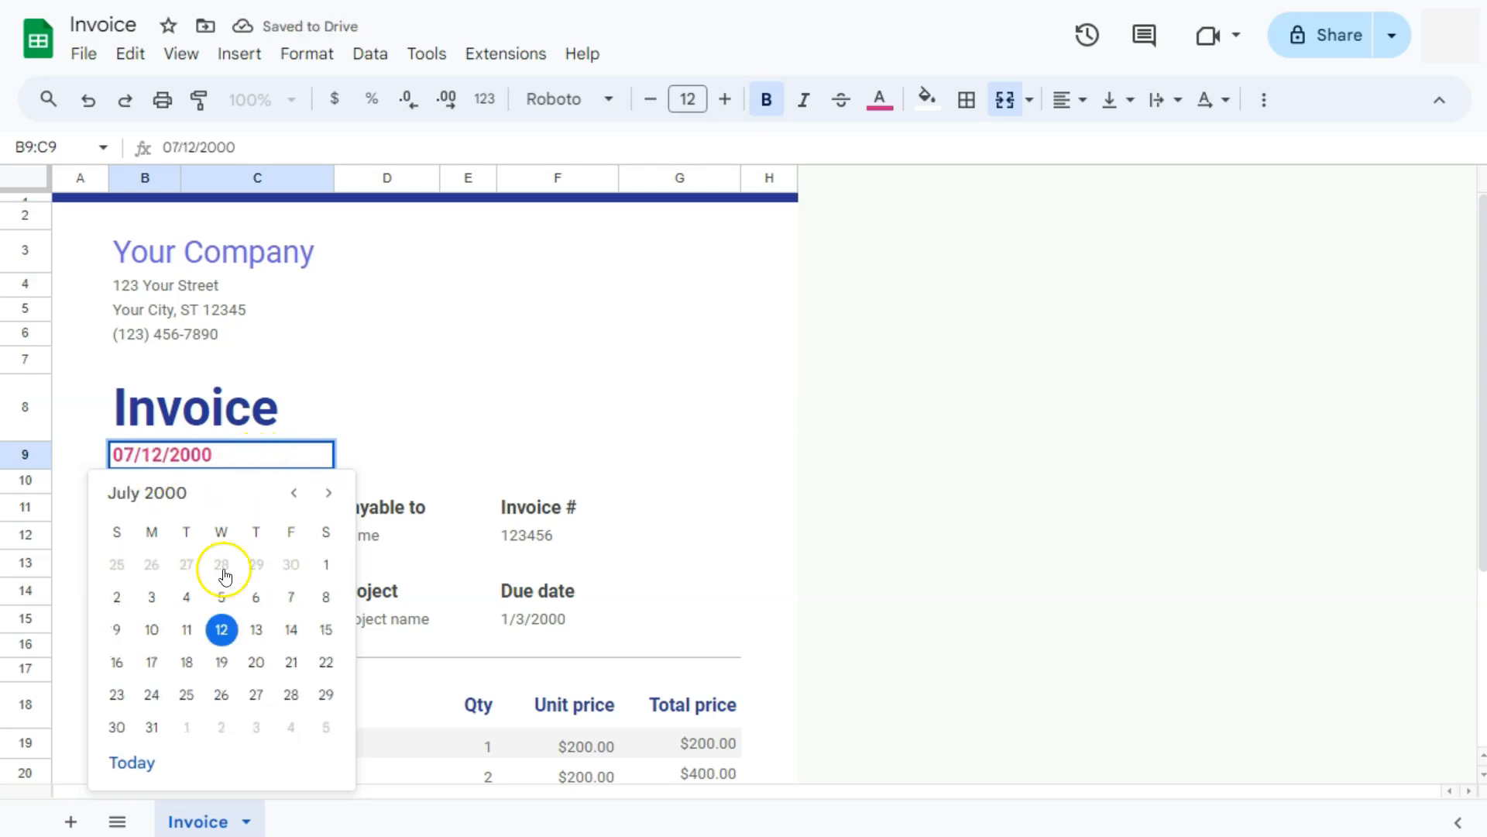
{"action": "left_click", "coordinate": [389, 457]}
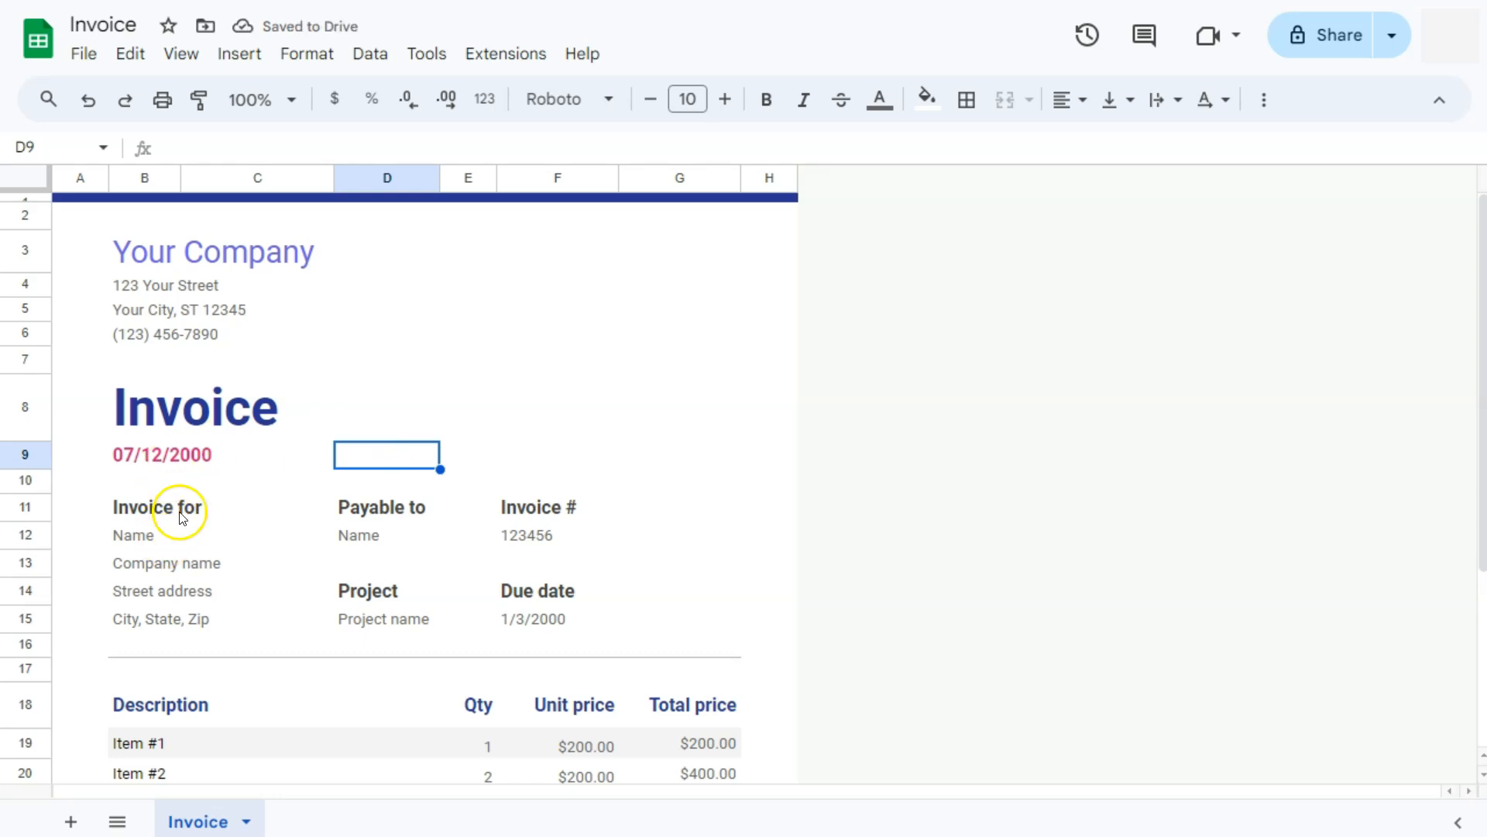
{"action": "left_click", "coordinate": [142, 536]}
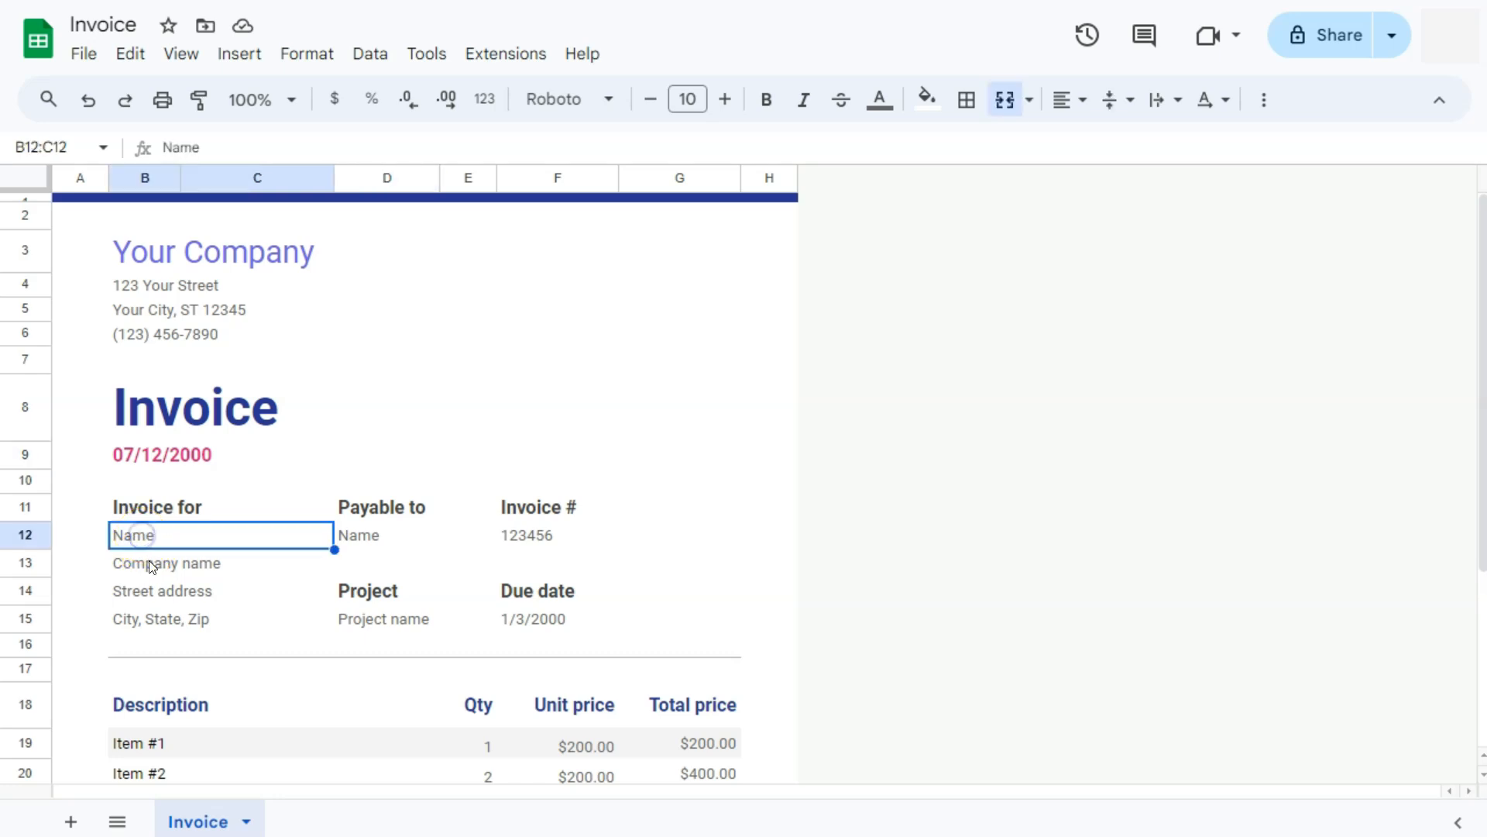
{"action": "left_click", "coordinate": [149, 562]}
{"action": "left_click", "coordinate": [152, 592]}
{"action": "left_click", "coordinate": [164, 620]}
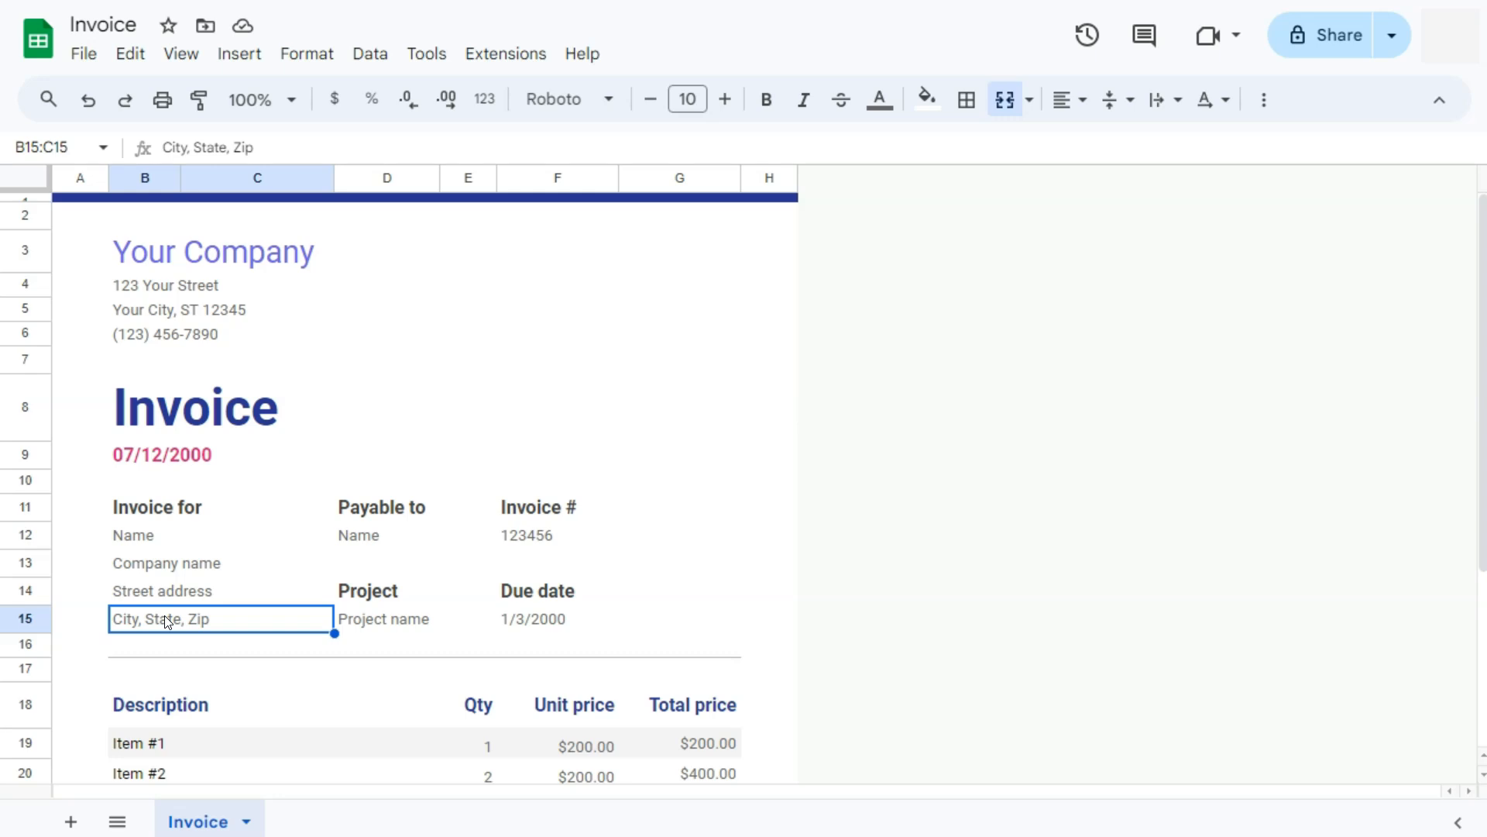
{"action": "left_click", "coordinate": [350, 533]}
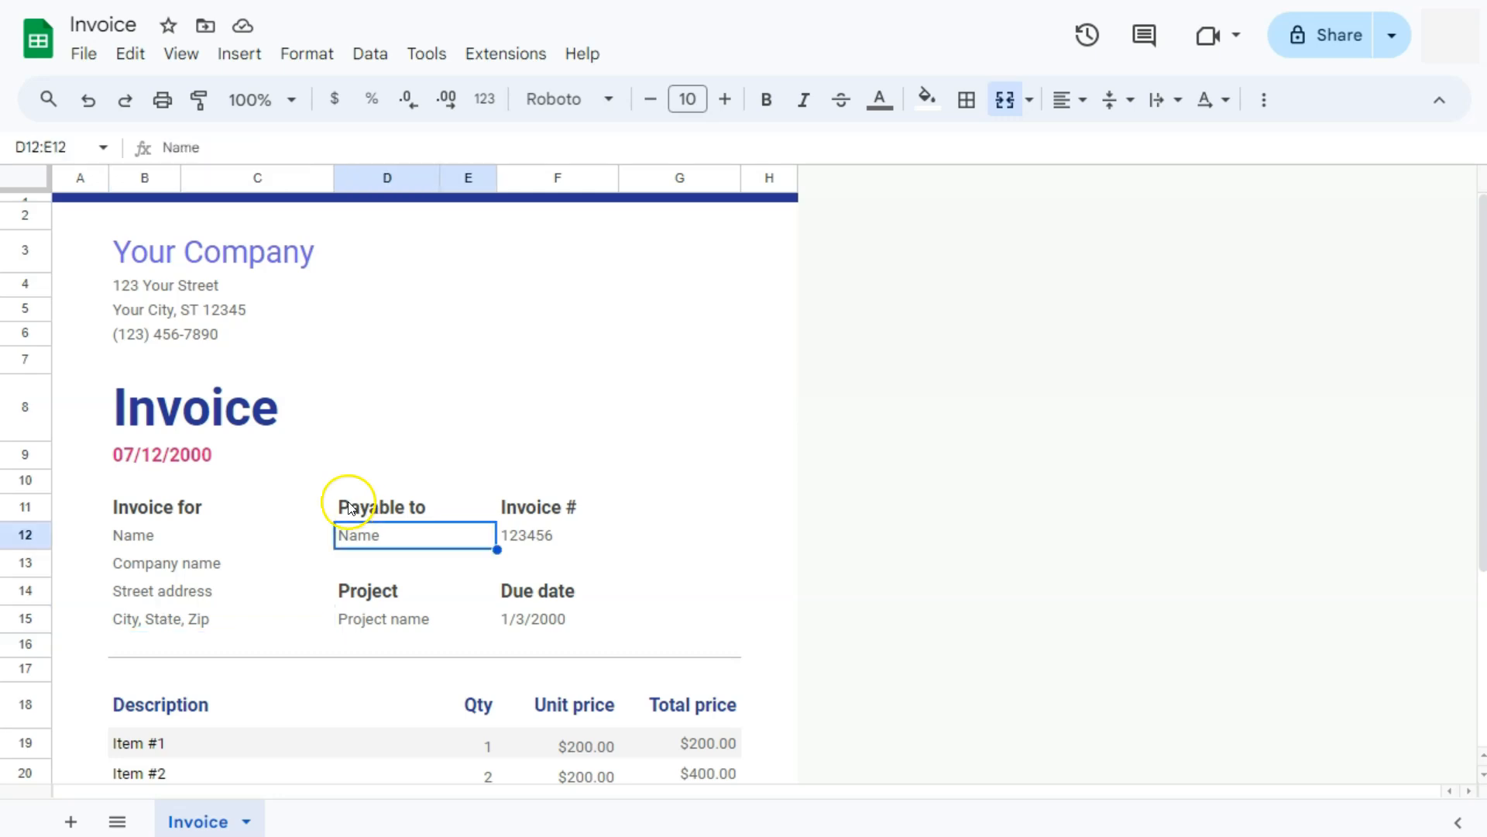
- Clear the "Payable to" and "Project" headings together with the placeholder names beneath them
{"action": "left_click", "coordinate": [383, 509]}
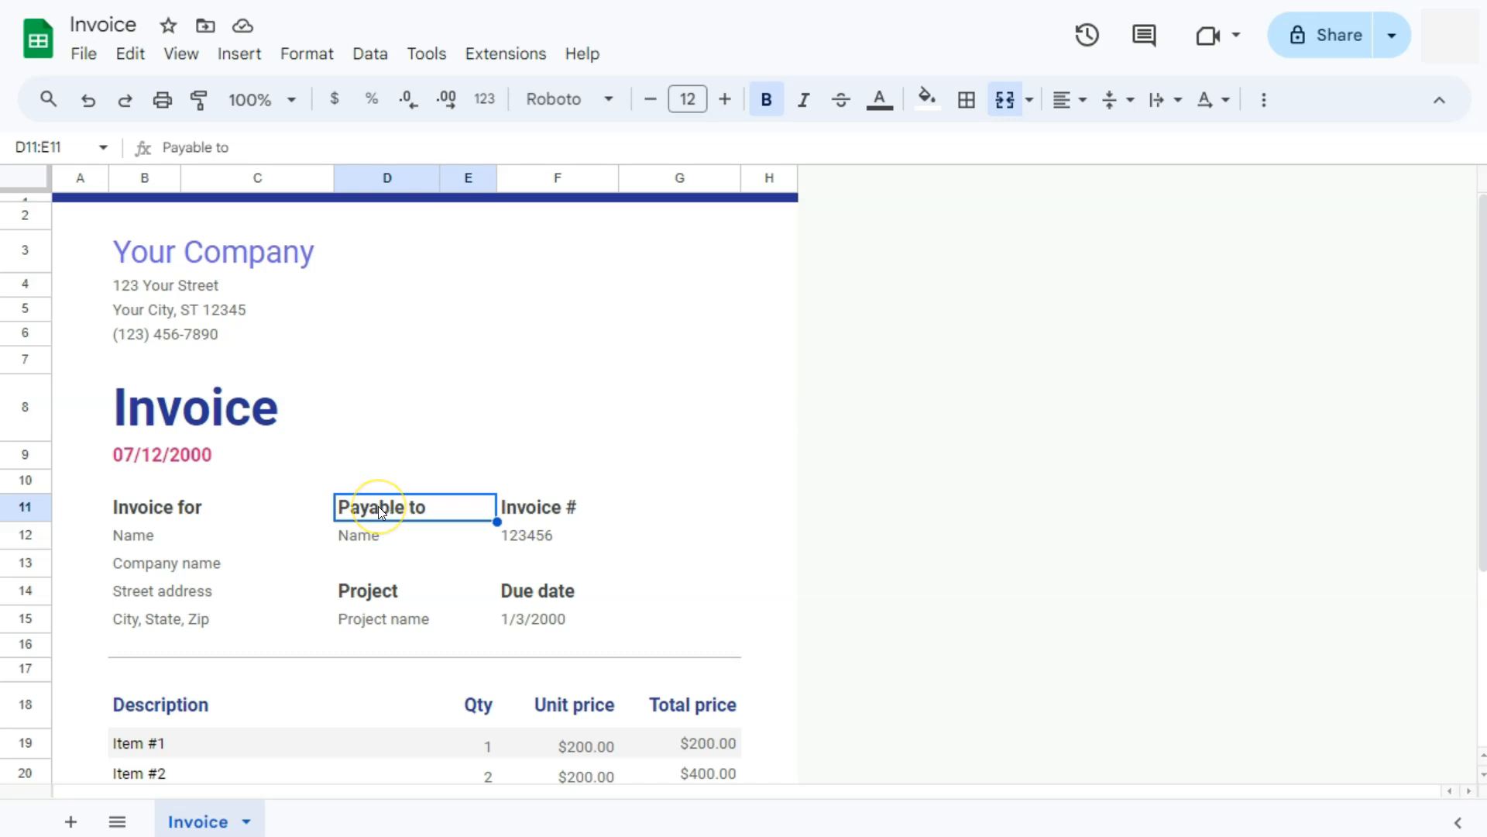
{"action": "key", "text": "Delete"}
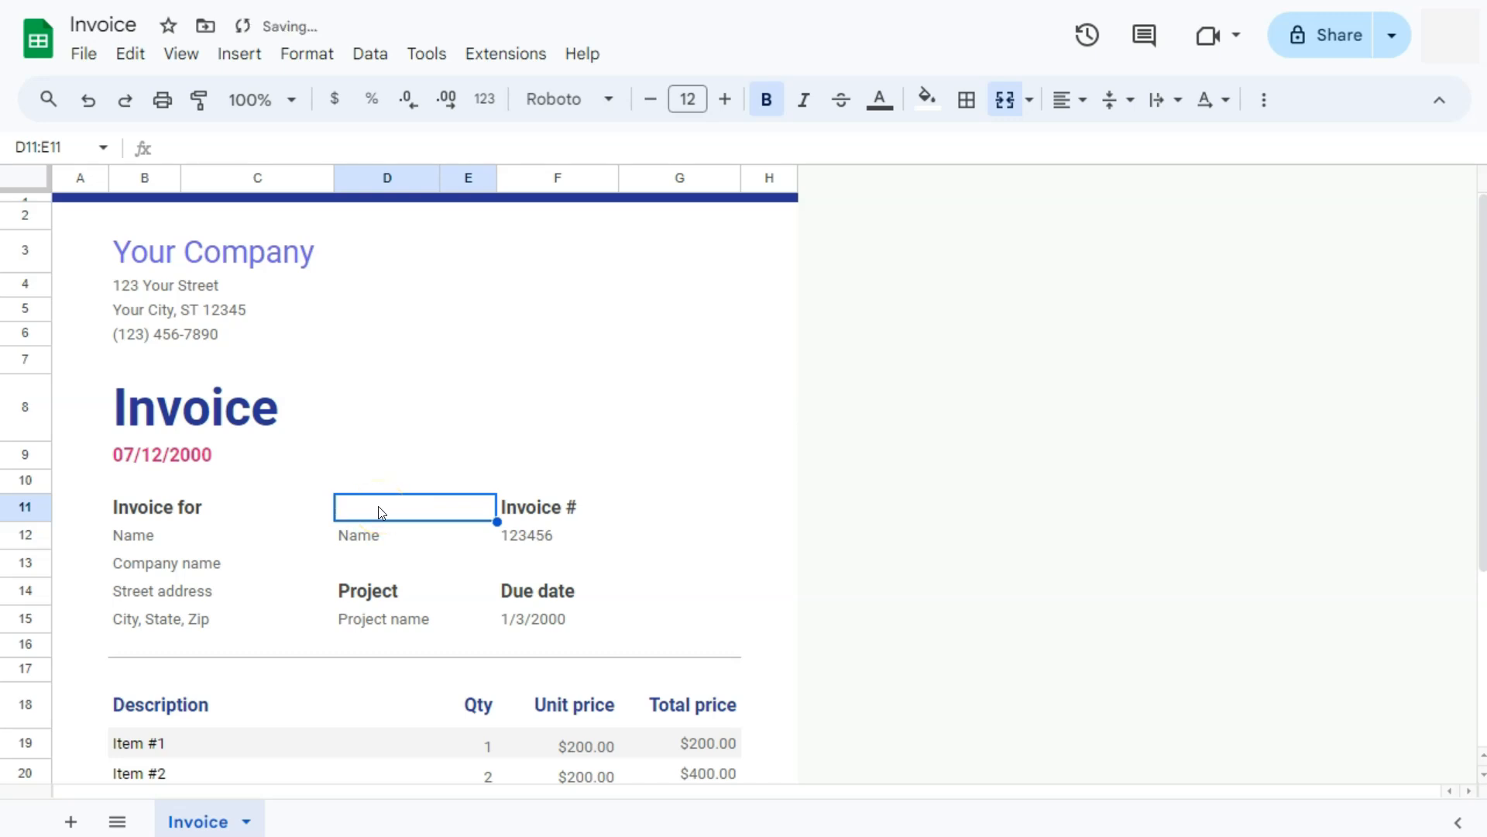
{"action": "left_click", "coordinate": [366, 527]}
{"action": "key", "text": "Delete"}
{"action": "left_click", "coordinate": [352, 596]}
{"action": "key", "text": "Delete"}
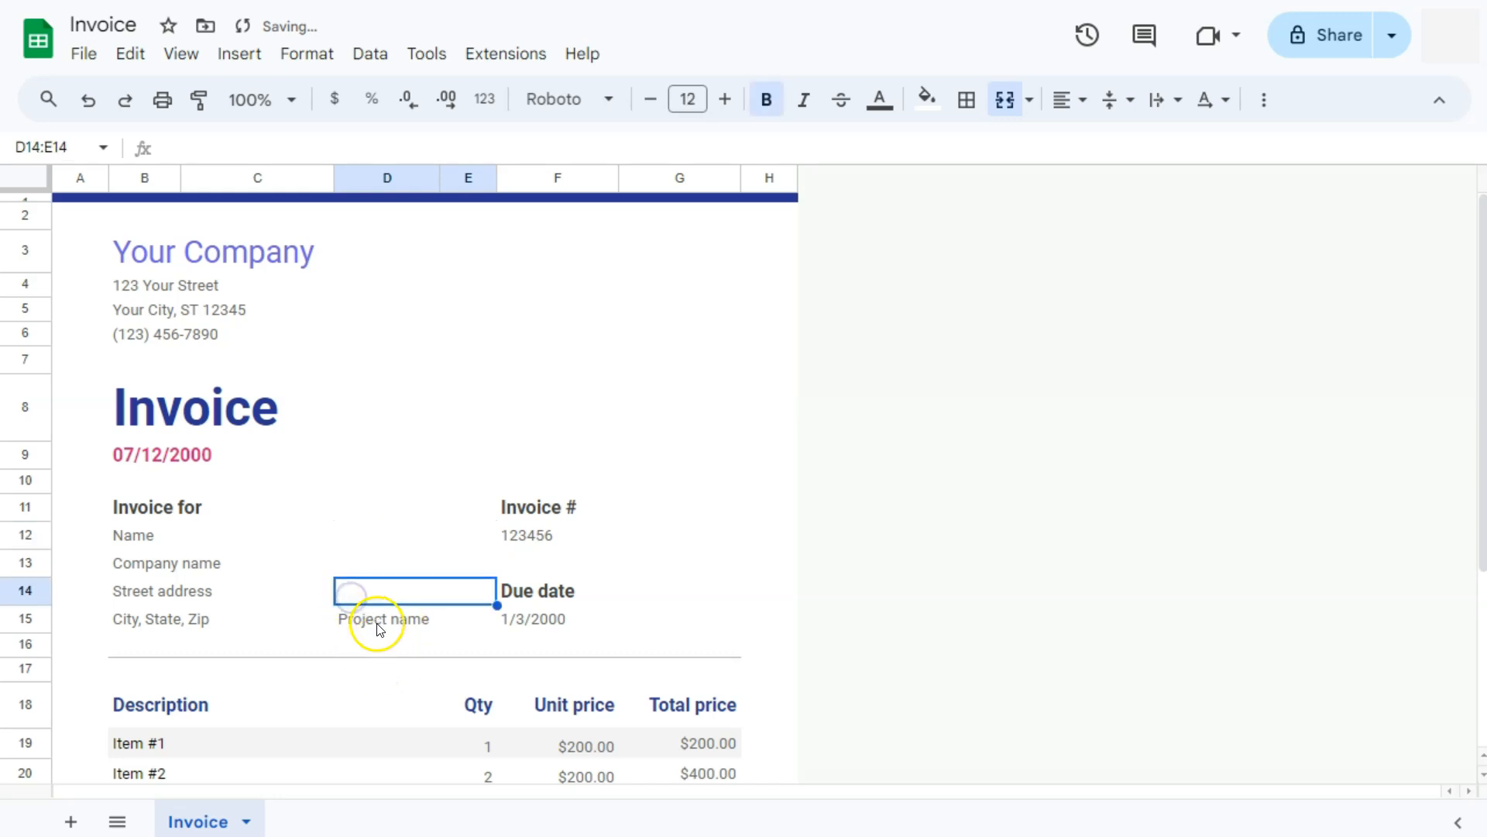
{"action": "left_click", "coordinate": [374, 618]}
{"action": "key", "text": "Delete"}
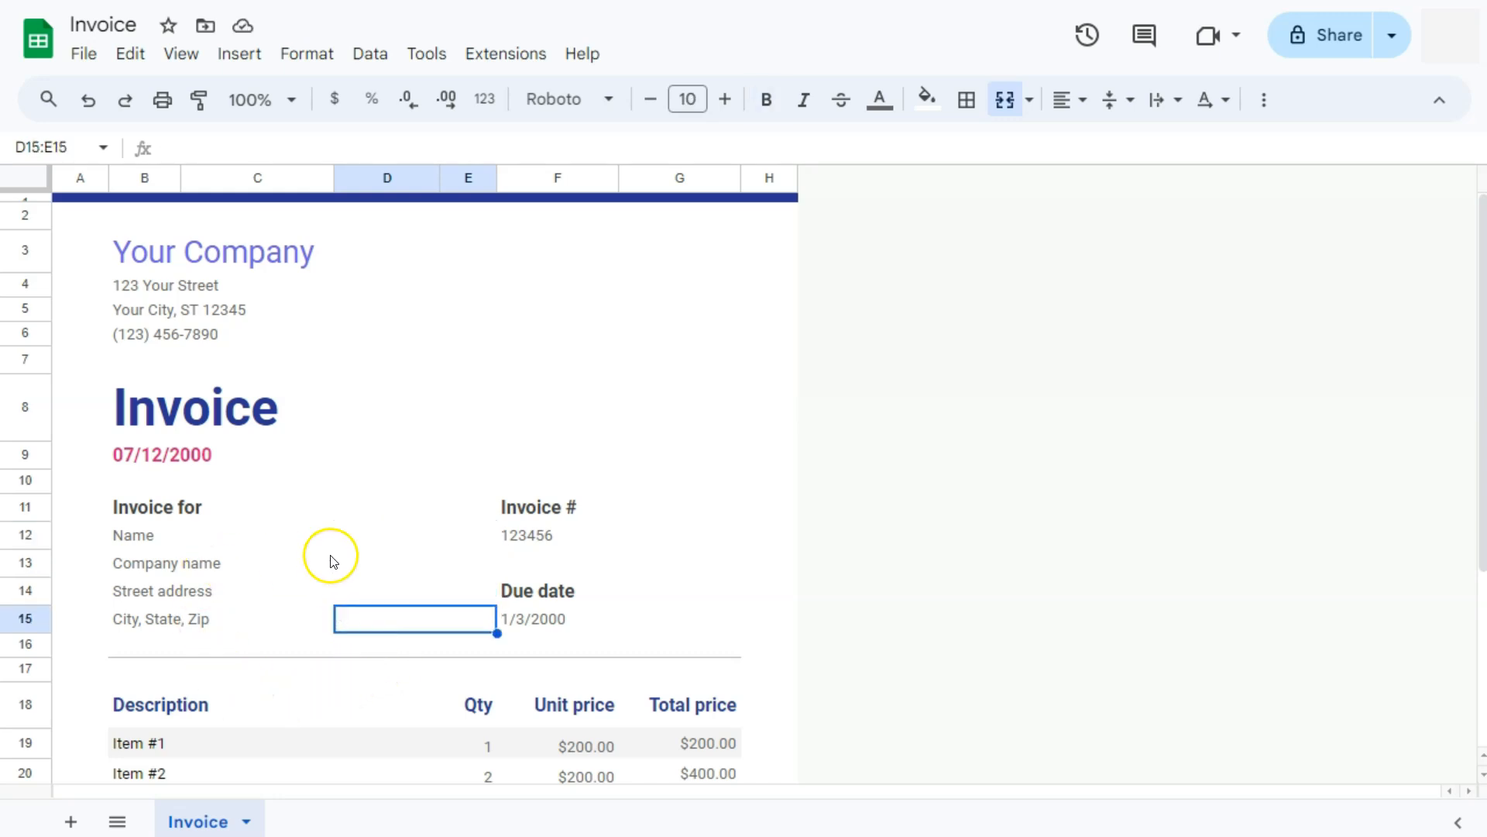
- Try to replace the placeholder invoice number with 000001
{"action": "left_click", "coordinate": [522, 537]}
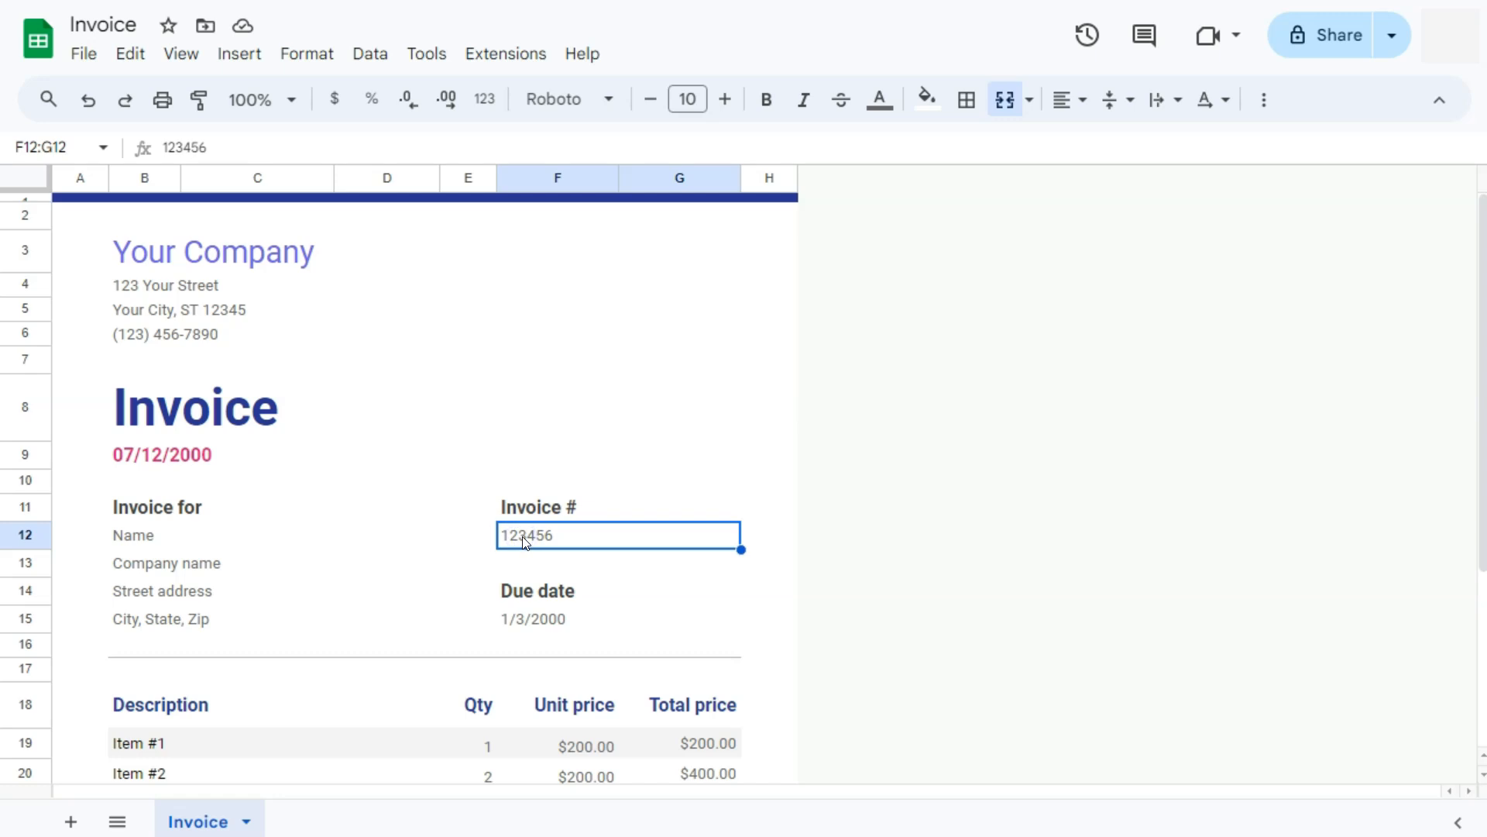
{"action": "left_click", "coordinate": [529, 543]}
{"action": "double_click", "coordinate": [529, 542]}
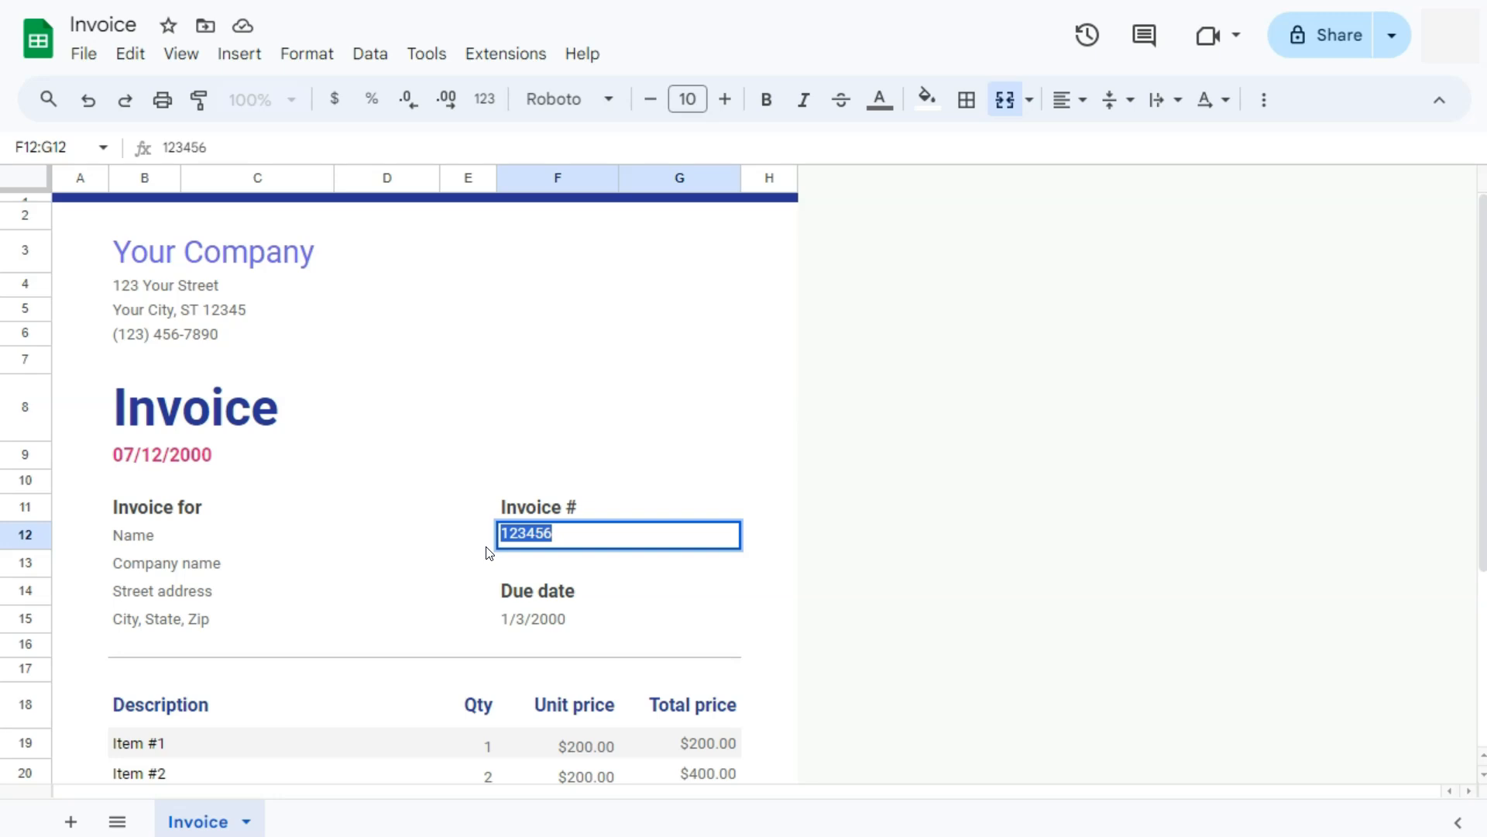
{"action": "type", "text": "0000"}
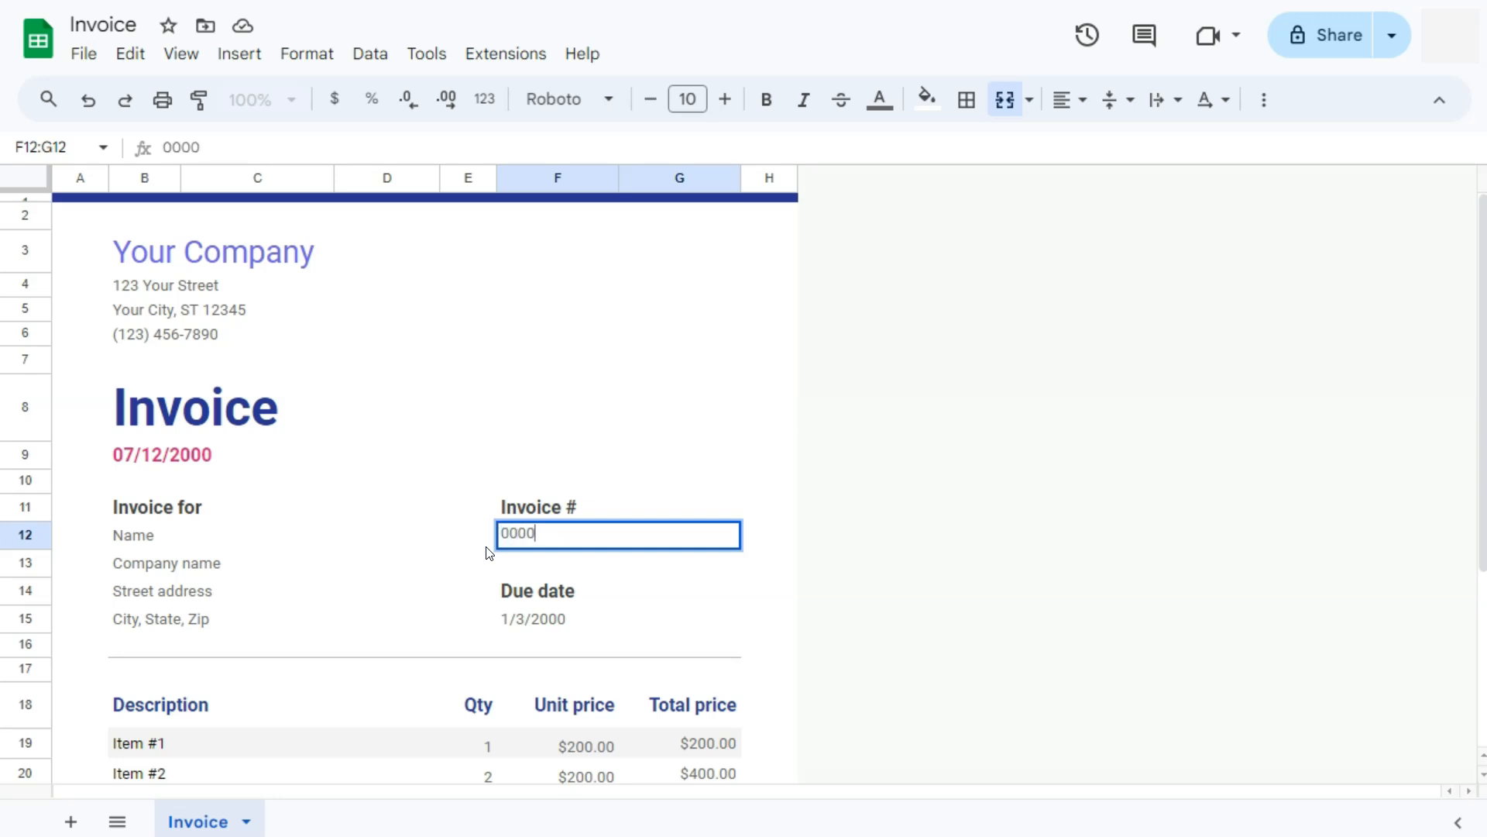
{"action": "type", "text": "01"}
{"action": "key", "text": "Return"}
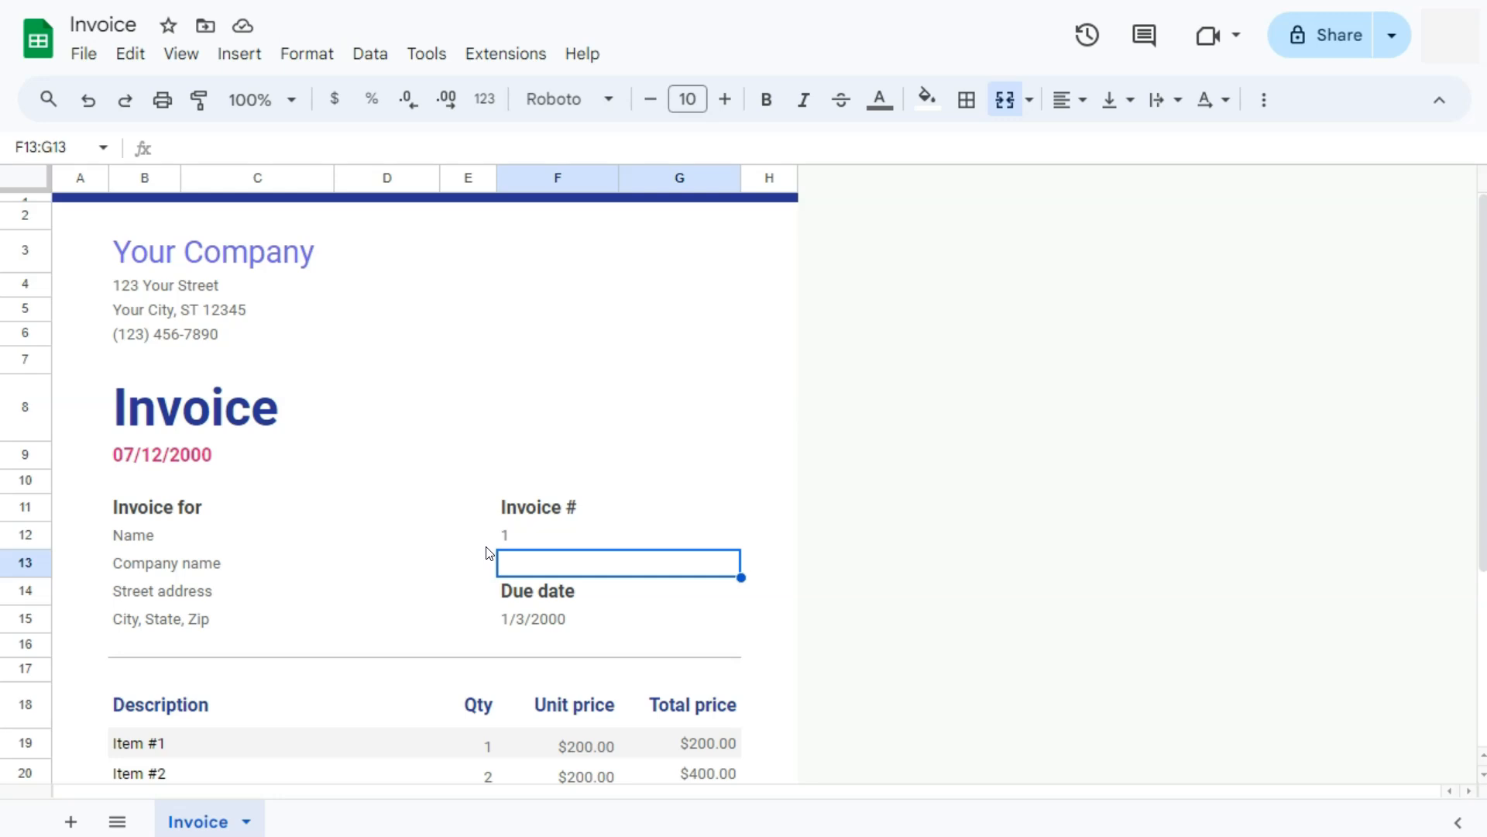
- Change the number format of the invoice number cell to plain text
{"action": "left_click", "coordinate": [527, 541]}
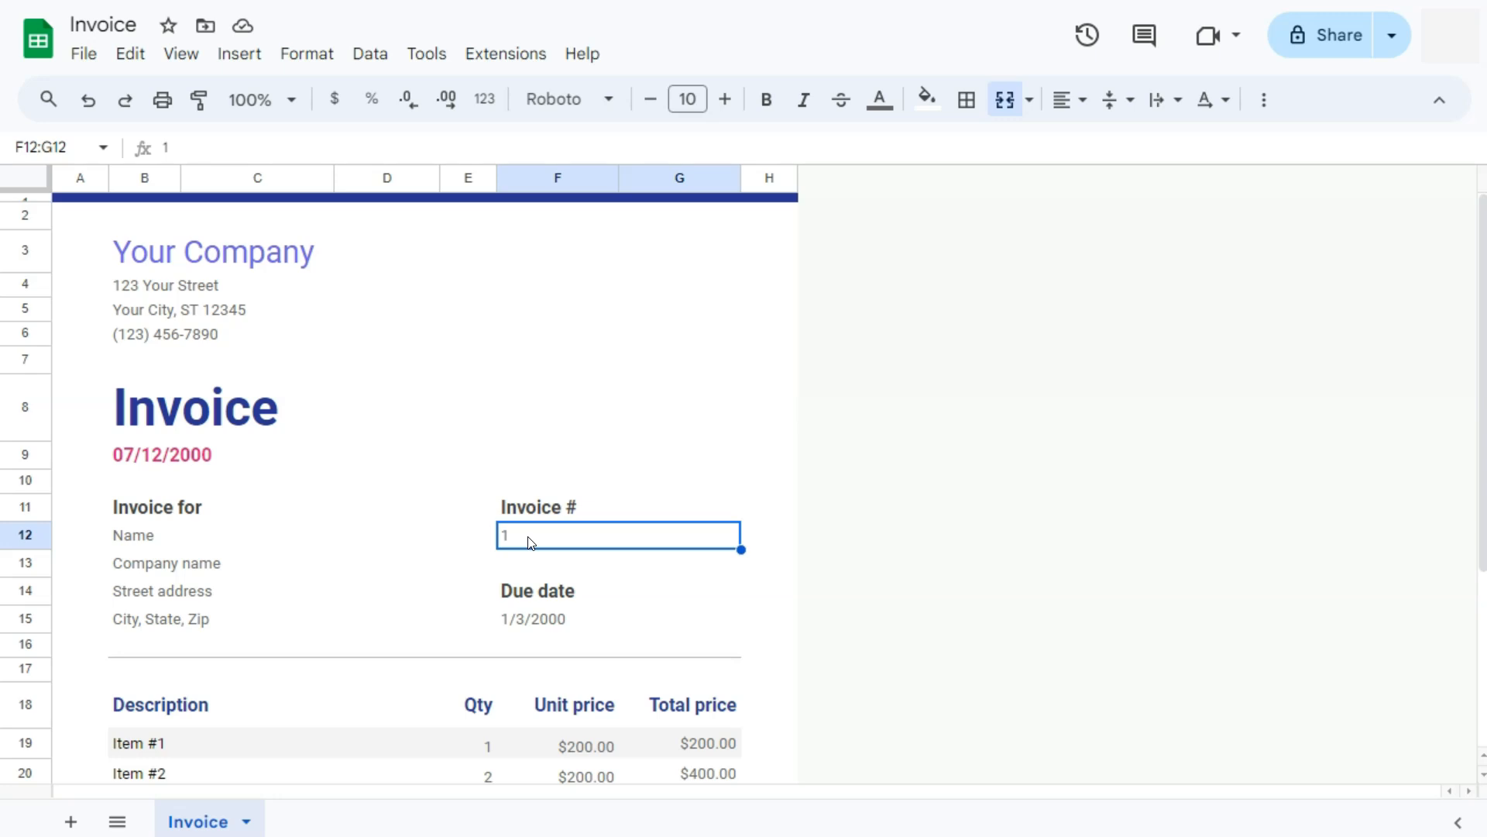
{"action": "left_click", "coordinate": [310, 54]}
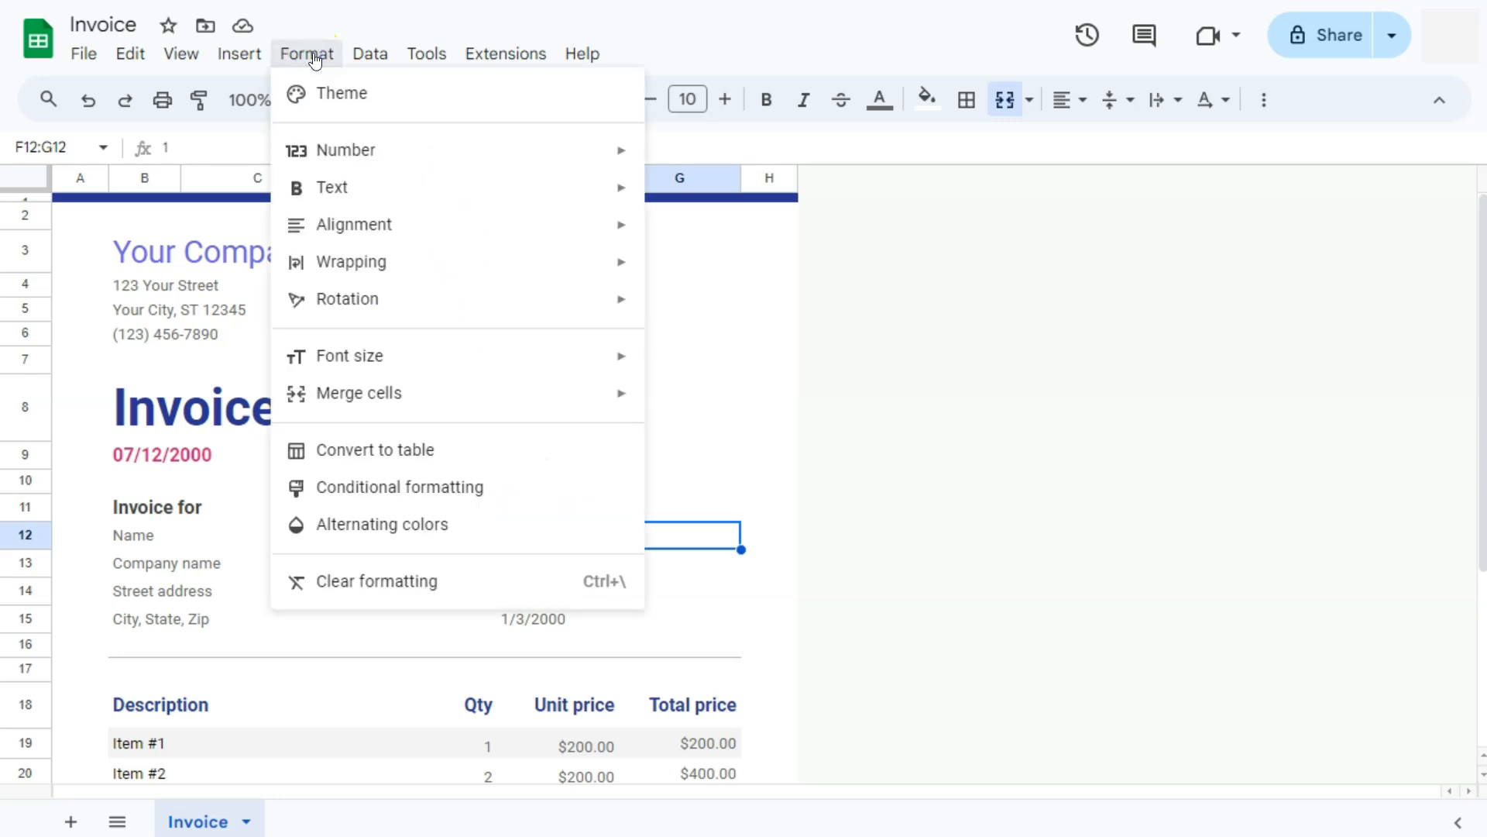
{"action": "mouse_move", "coordinate": [364, 149]}
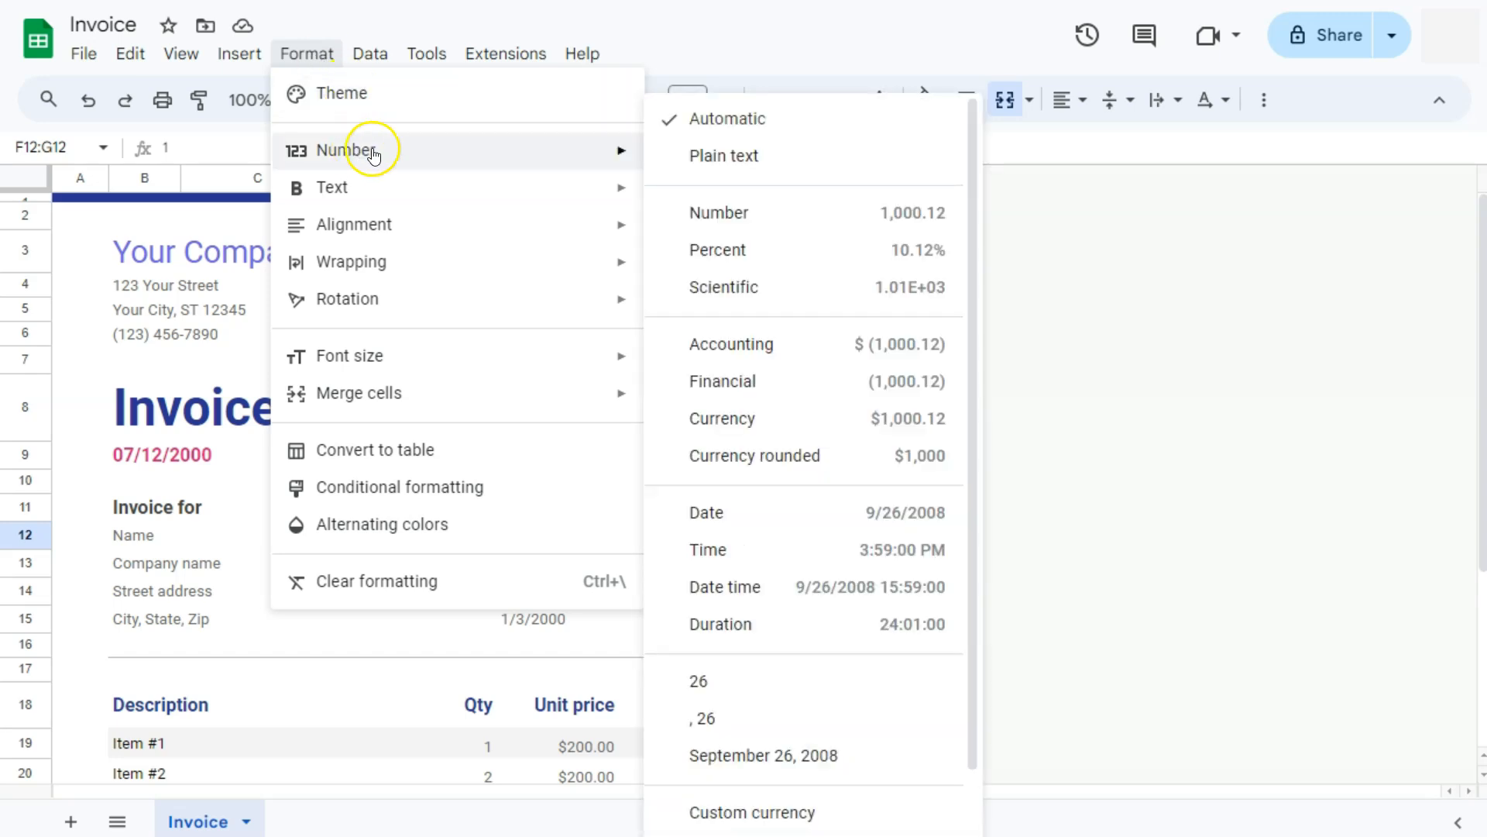
{"action": "left_click", "coordinate": [703, 157]}
- Replace the value under "Invoice #" with 0000001
{"action": "double_click", "coordinate": [525, 536]}
{"action": "left_click_drag", "start_coordinate": [528, 536], "coordinate": [486, 531]}
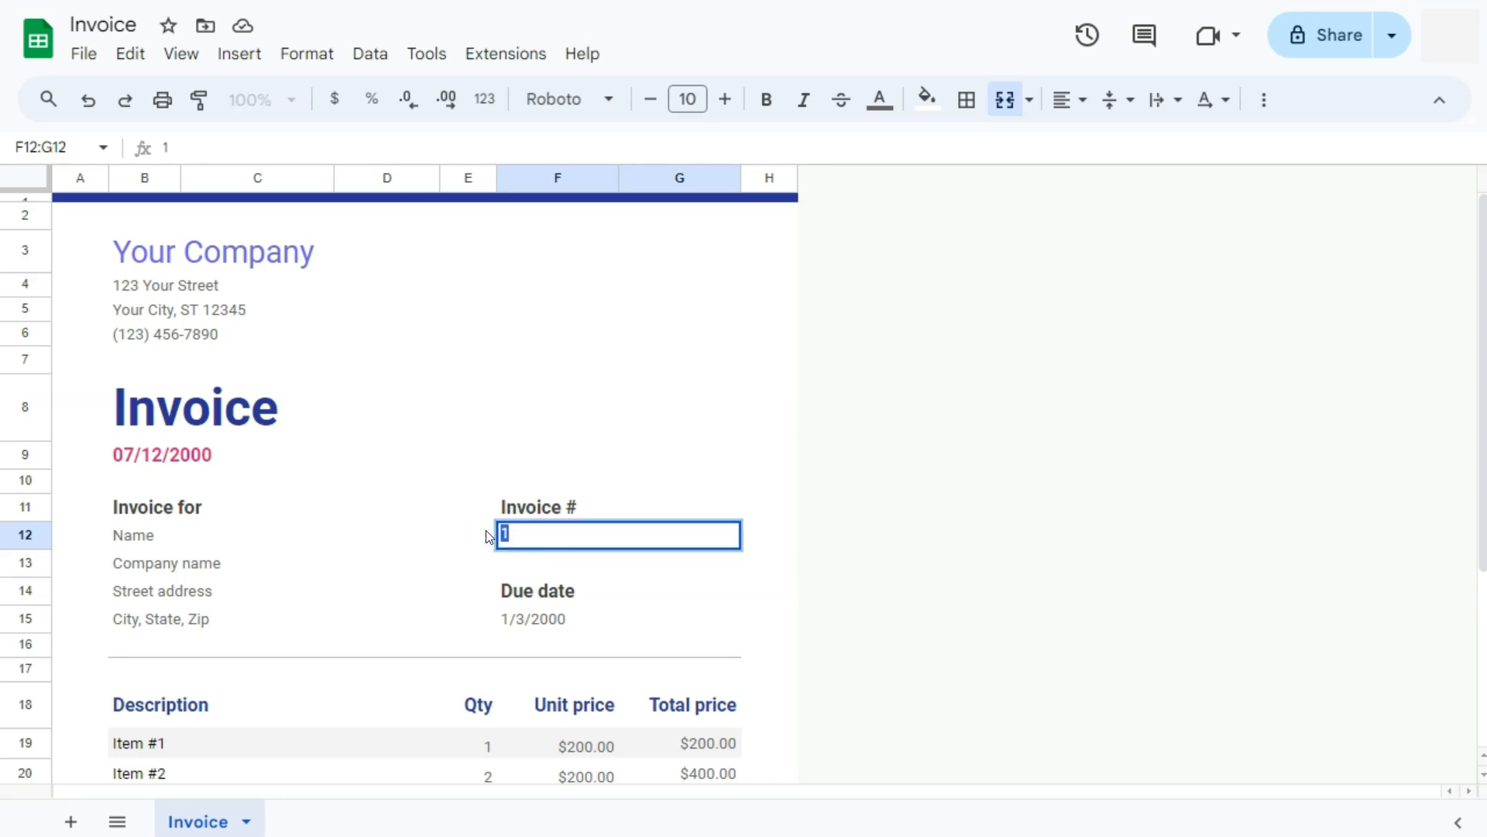
{"action": "type", "text": "0000001"}
{"action": "key", "text": "Return"}
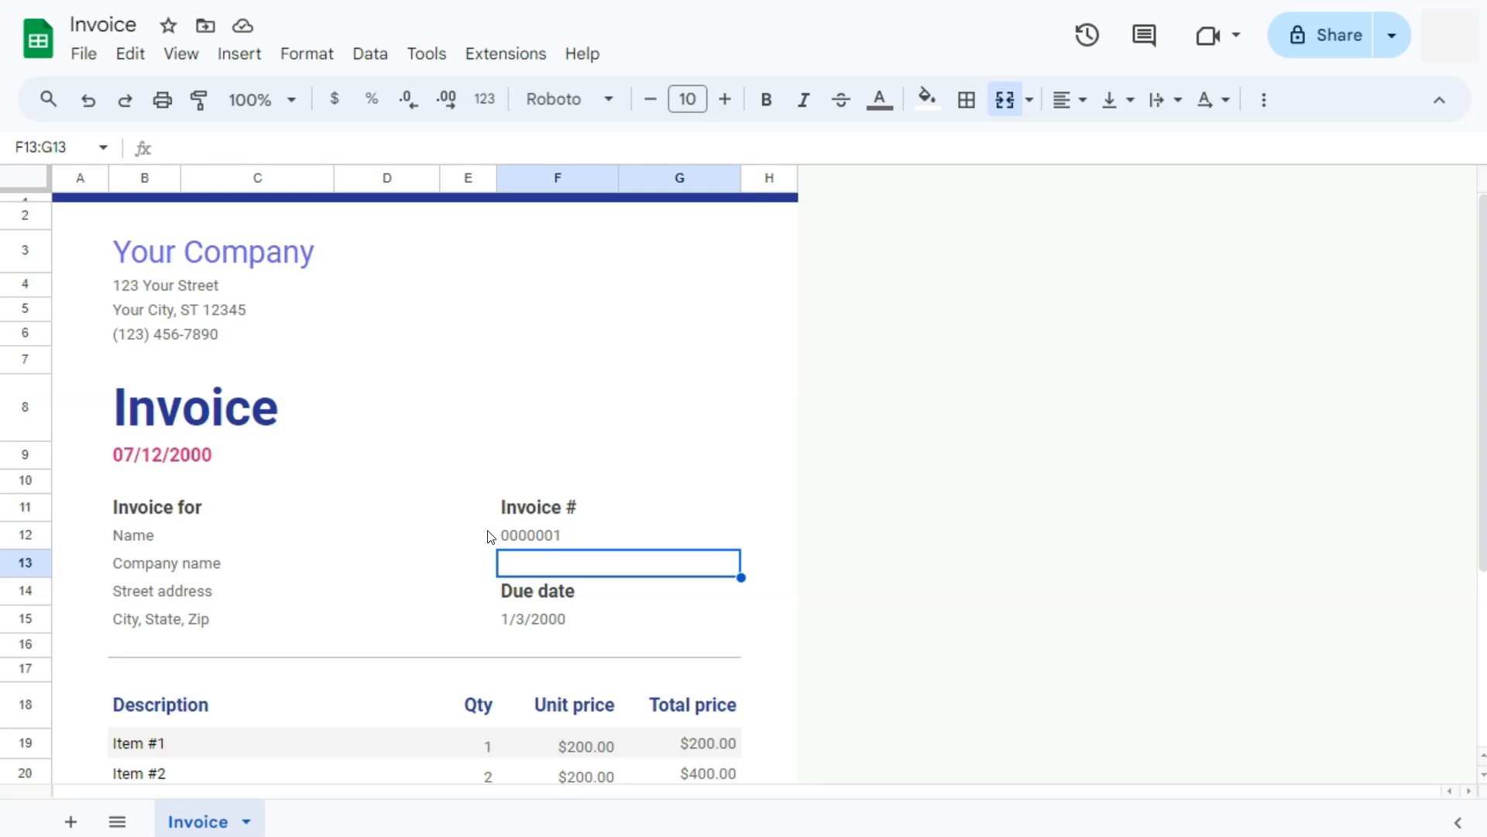
- Set the date under "Due date" to 1/25/2000 using the calendar picker
{"action": "left_click", "coordinate": [533, 619]}
{"action": "double_click", "coordinate": [533, 619]}
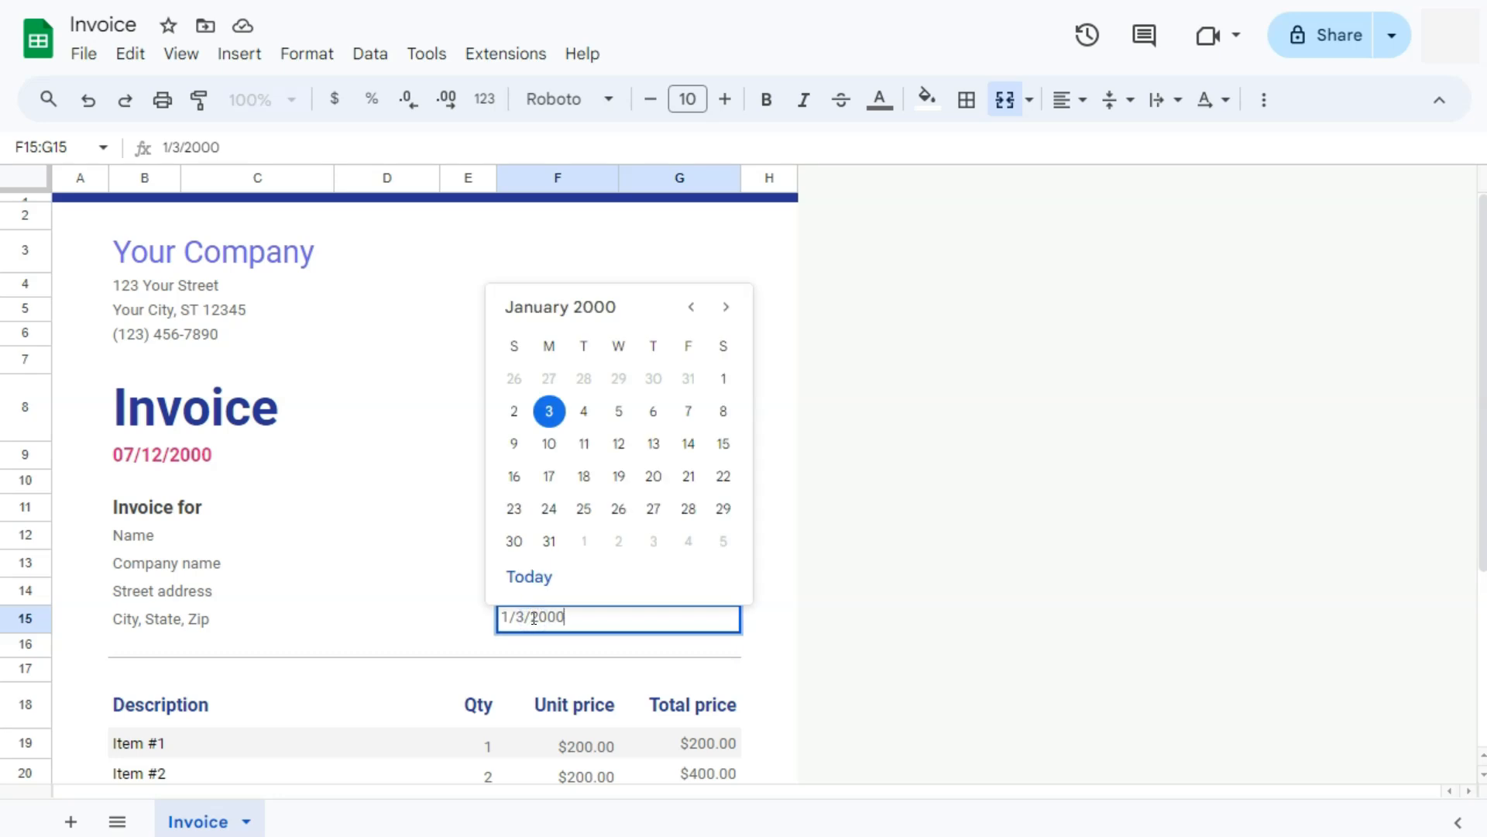
{"action": "left_click", "coordinate": [509, 617]}
{"action": "left_click", "coordinate": [583, 508]}
- Replace the first item's description with "Lipstick Color RED # 1"
{"action": "scroll", "coordinate": [935, 540], "scroll_direction": "down", "scroll_amount": 3}
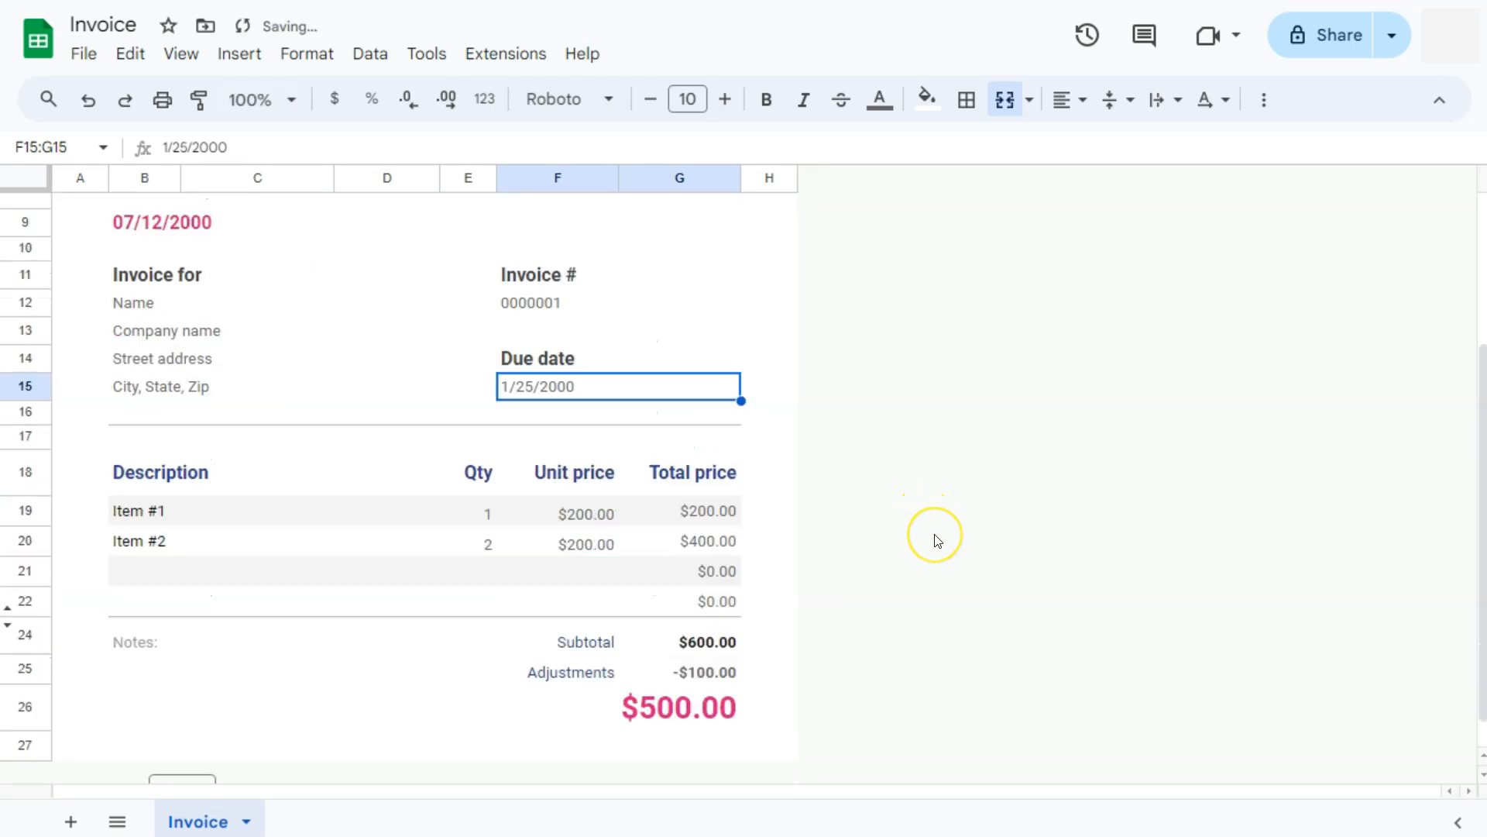
{"action": "scroll", "coordinate": [935, 540], "scroll_direction": "down", "scroll_amount": 1}
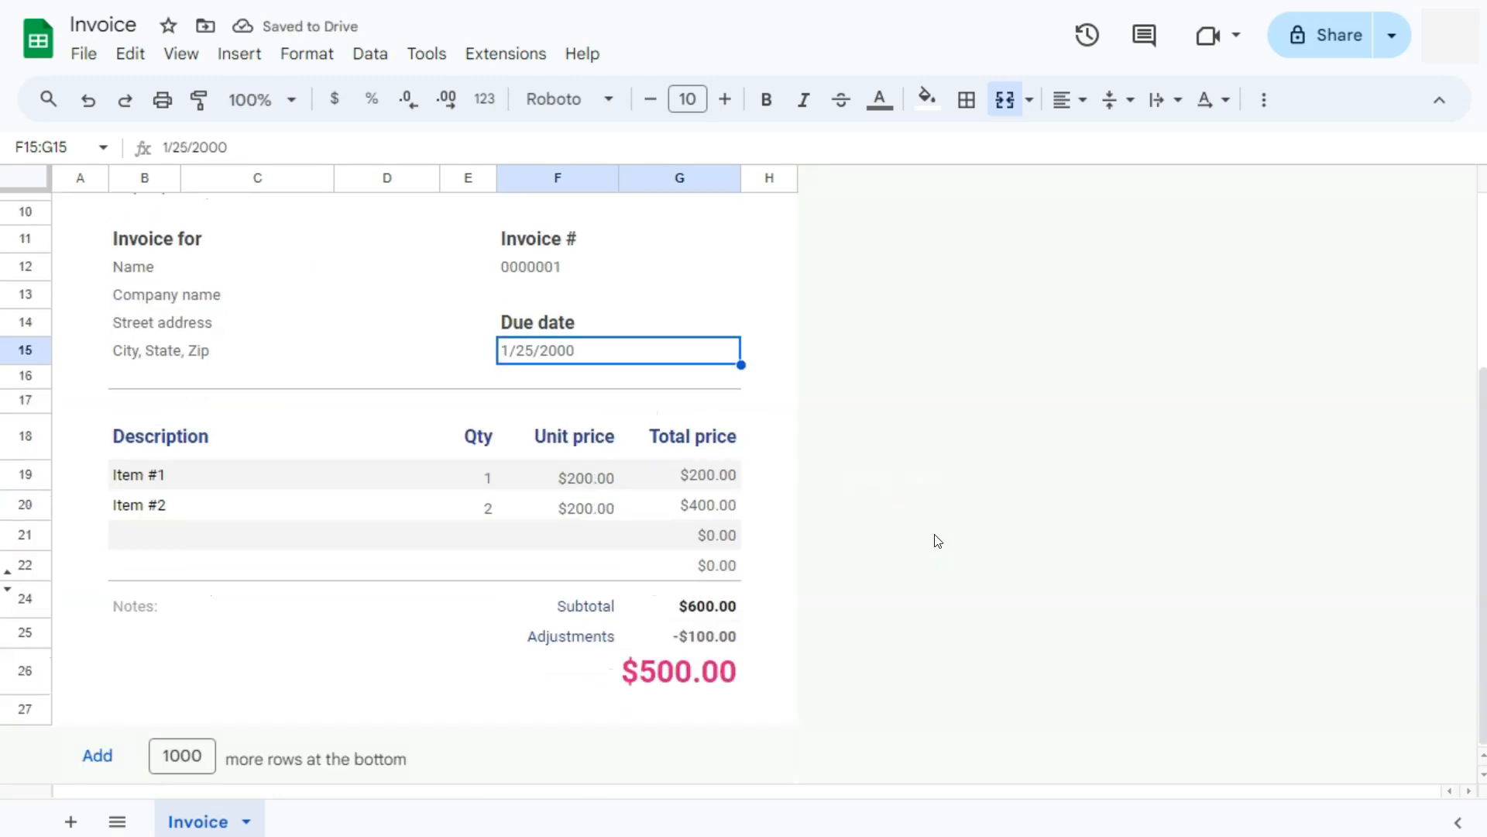
{"action": "left_click", "coordinate": [926, 521]}
{"action": "left_click", "coordinate": [158, 473]}
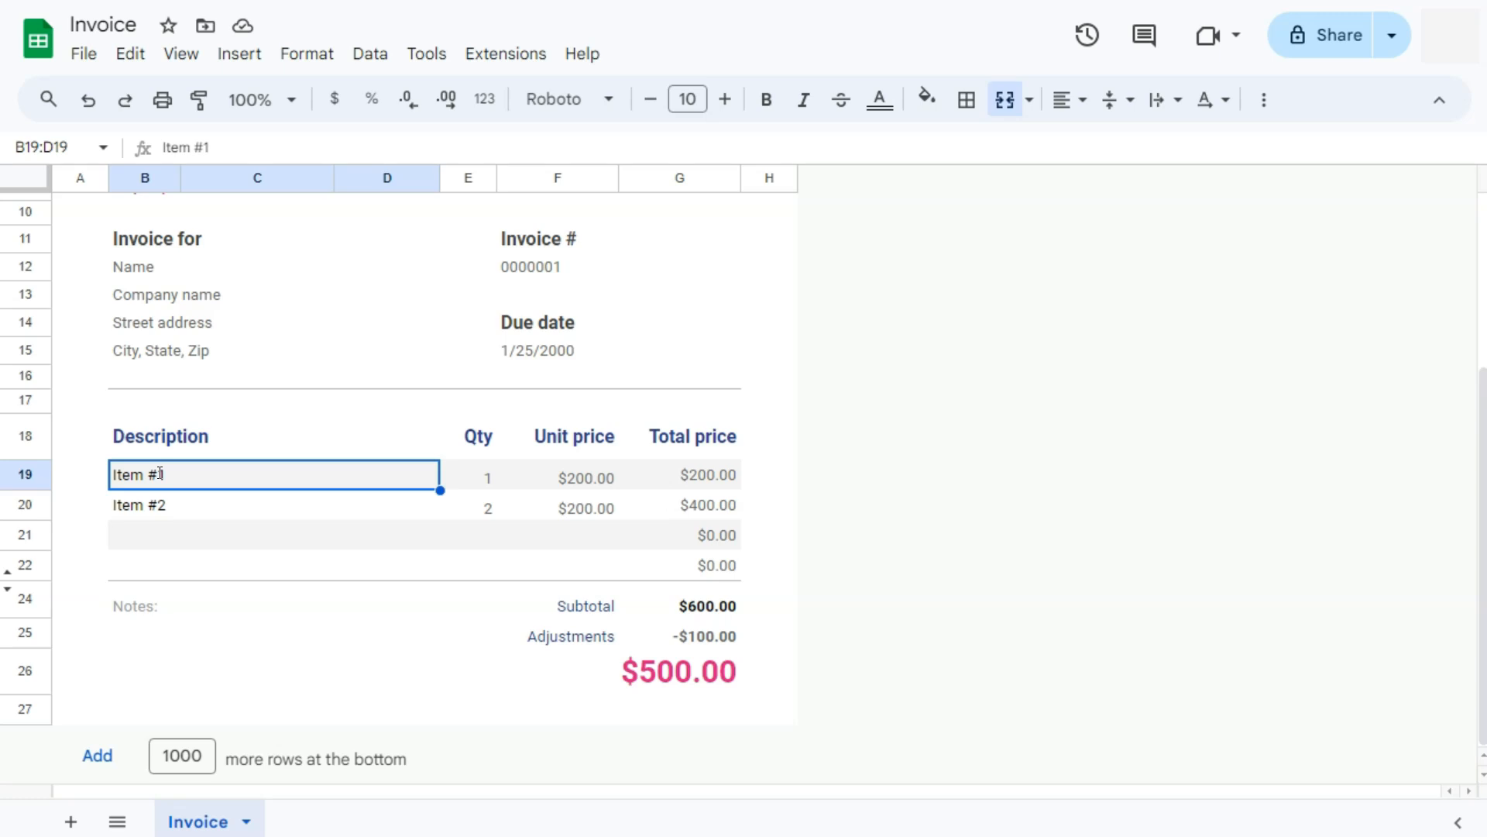
{"action": "type", "text": "Lipstick Color RED"}
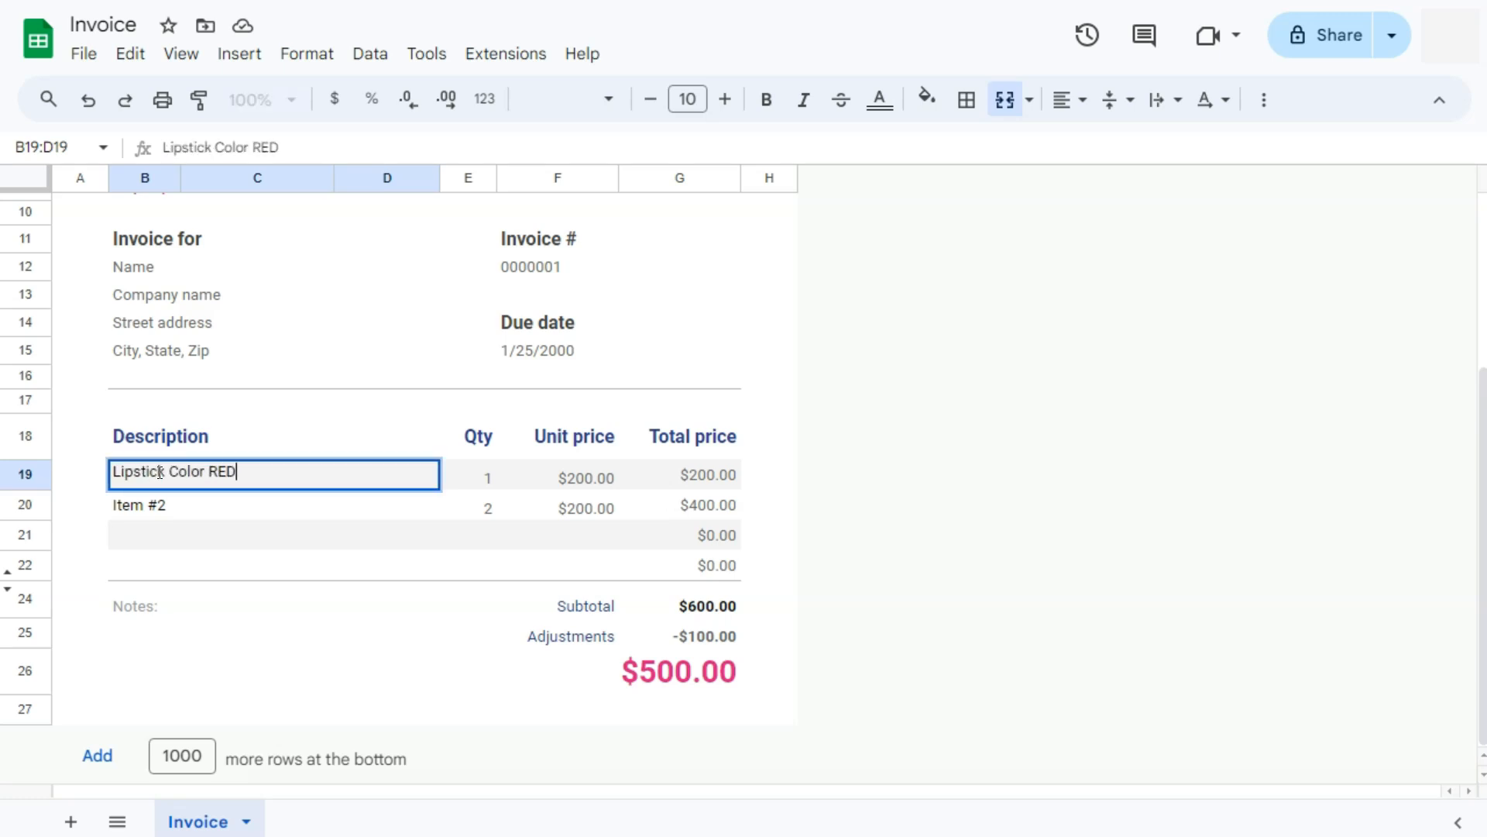
{"action": "type", "text": " # 1"}
- Set the quantity of the lipstick item to 200
{"action": "left_click", "coordinate": [487, 472]}
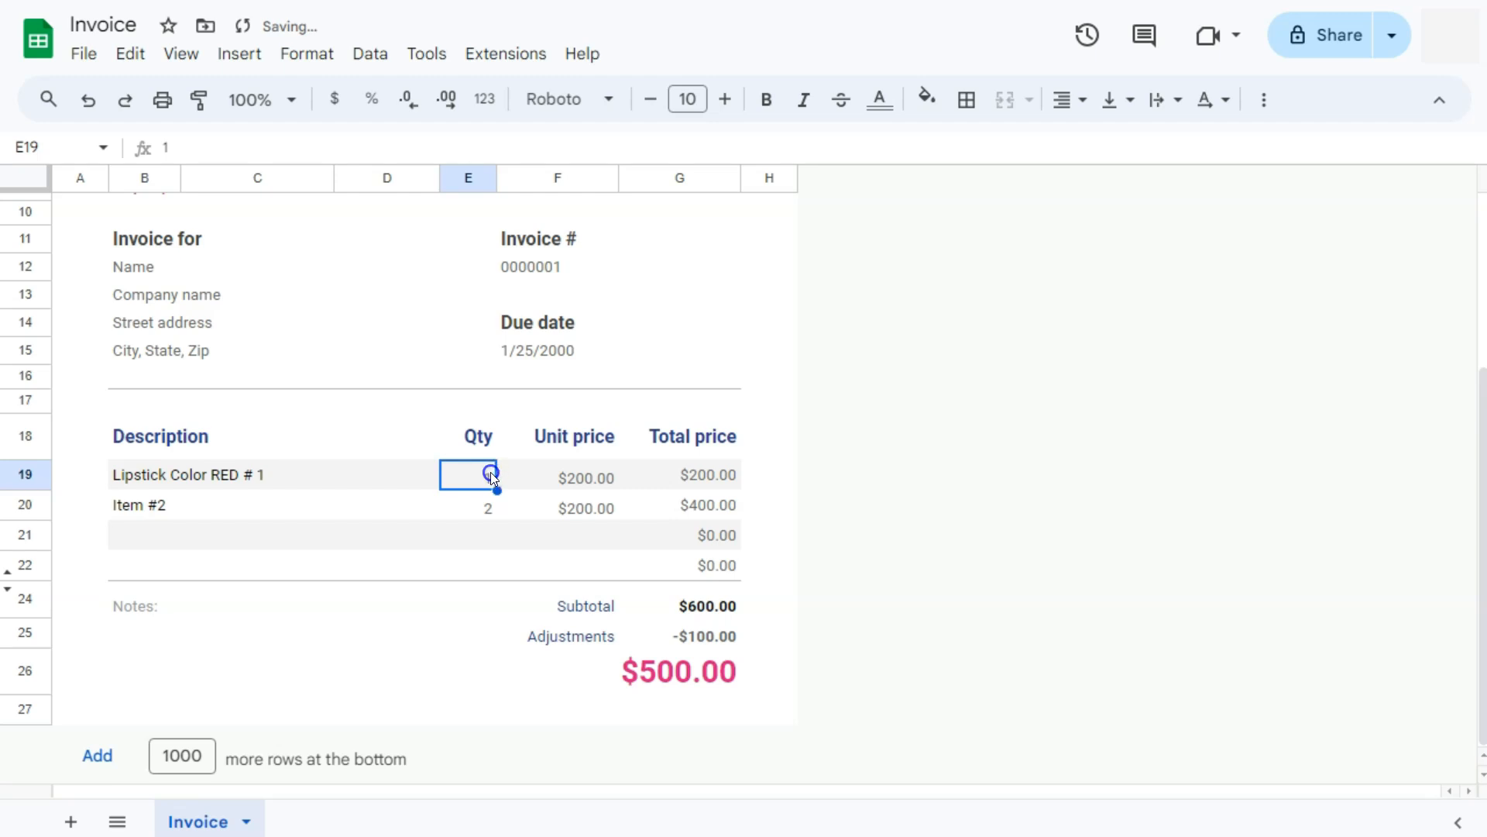
{"action": "double_click", "coordinate": [494, 473]}
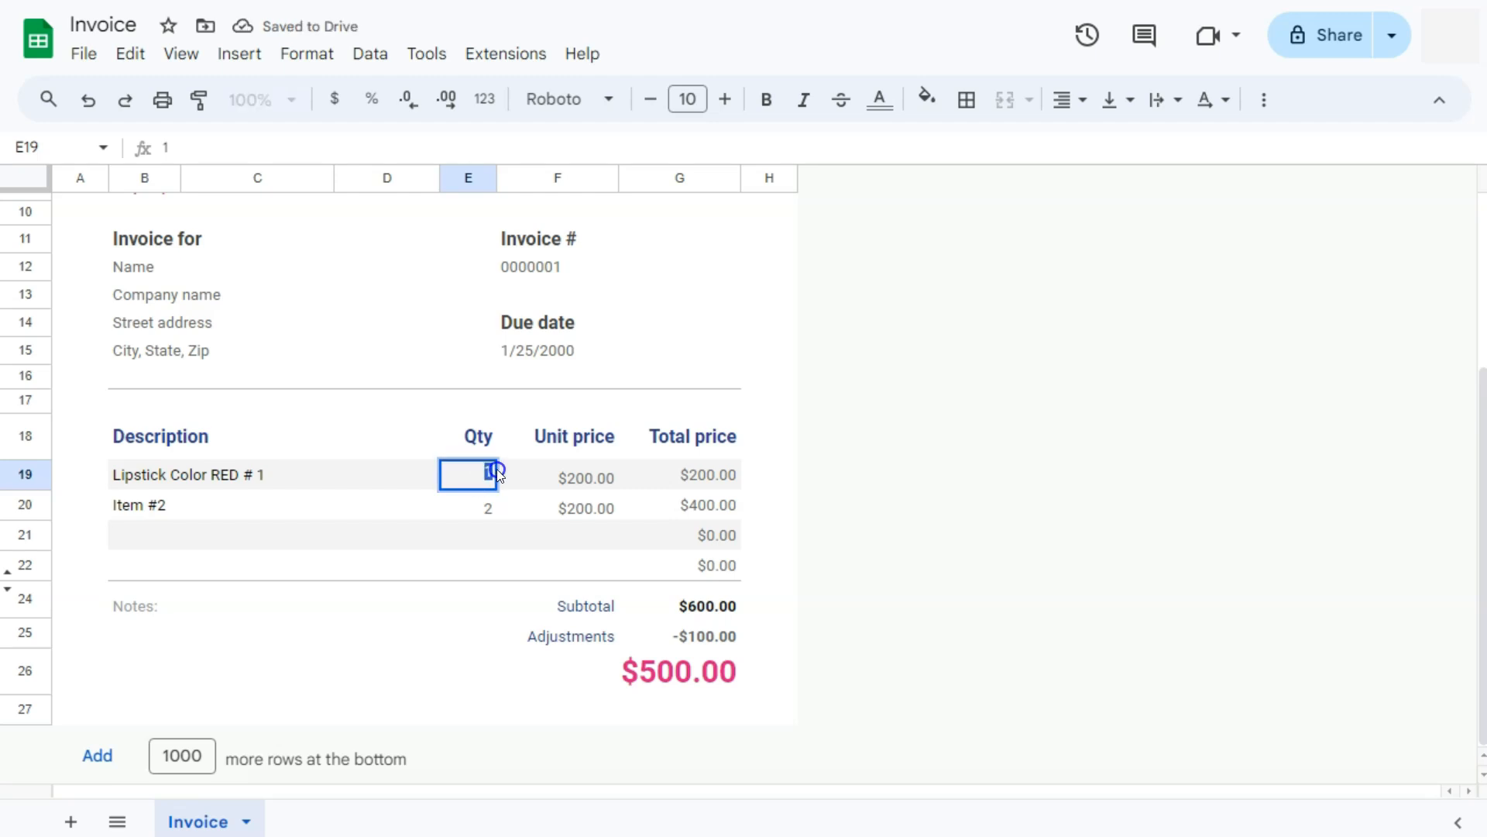
{"action": "type", "text": "200"}
- Set the lipstick item's unit price to 10 and inspect the formula behind its total price
{"action": "left_click", "coordinate": [580, 475]}
{"action": "double_click", "coordinate": [600, 473]}
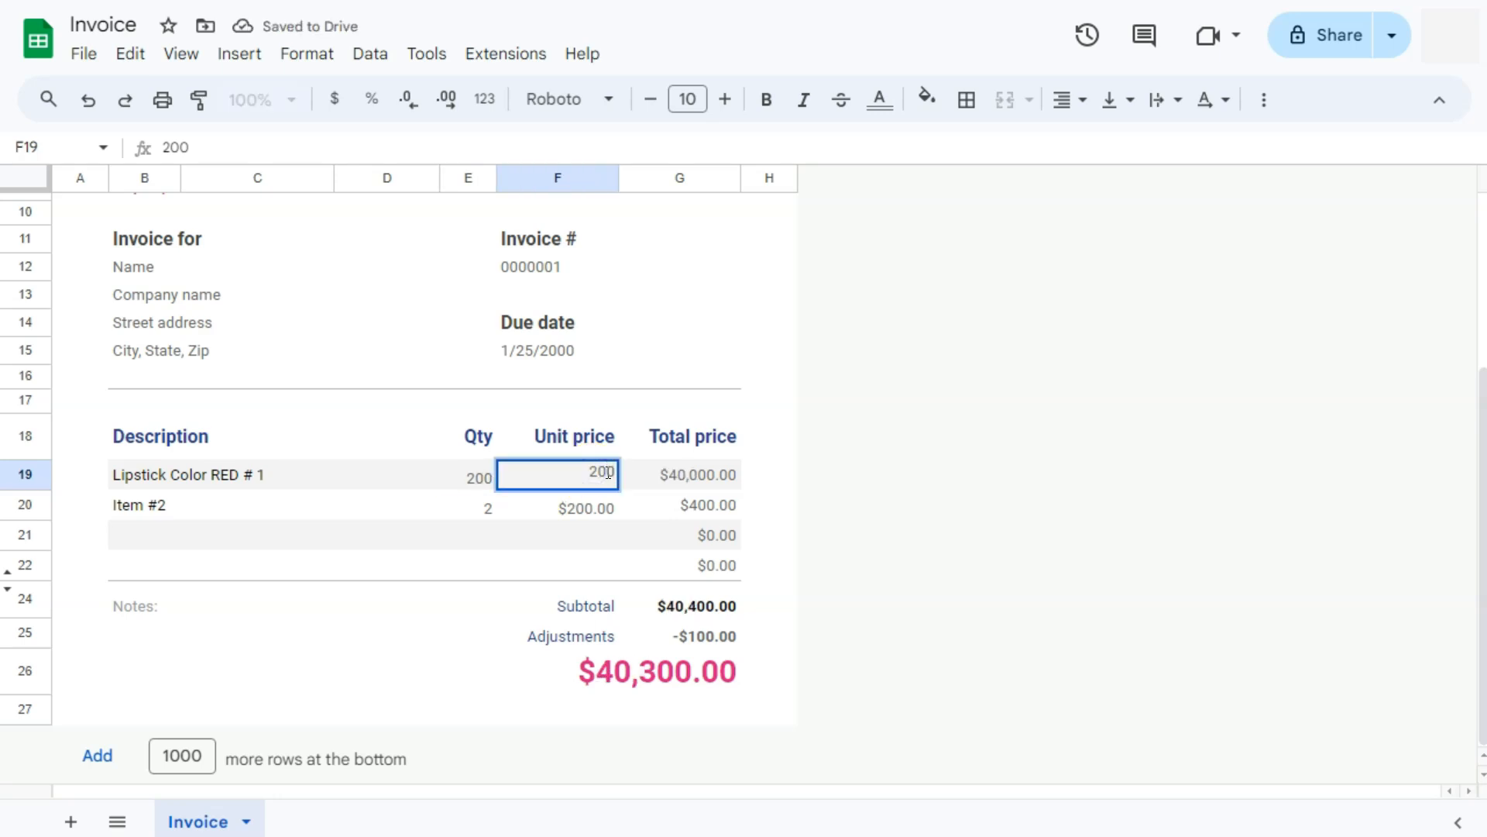
{"action": "key", "text": "BackSpace"}
{"action": "key", "text": "BackSpace"}
{"action": "key", "text": "BackSpace"}
{"action": "type", "text": "10"}
{"action": "key", "text": "Return"}
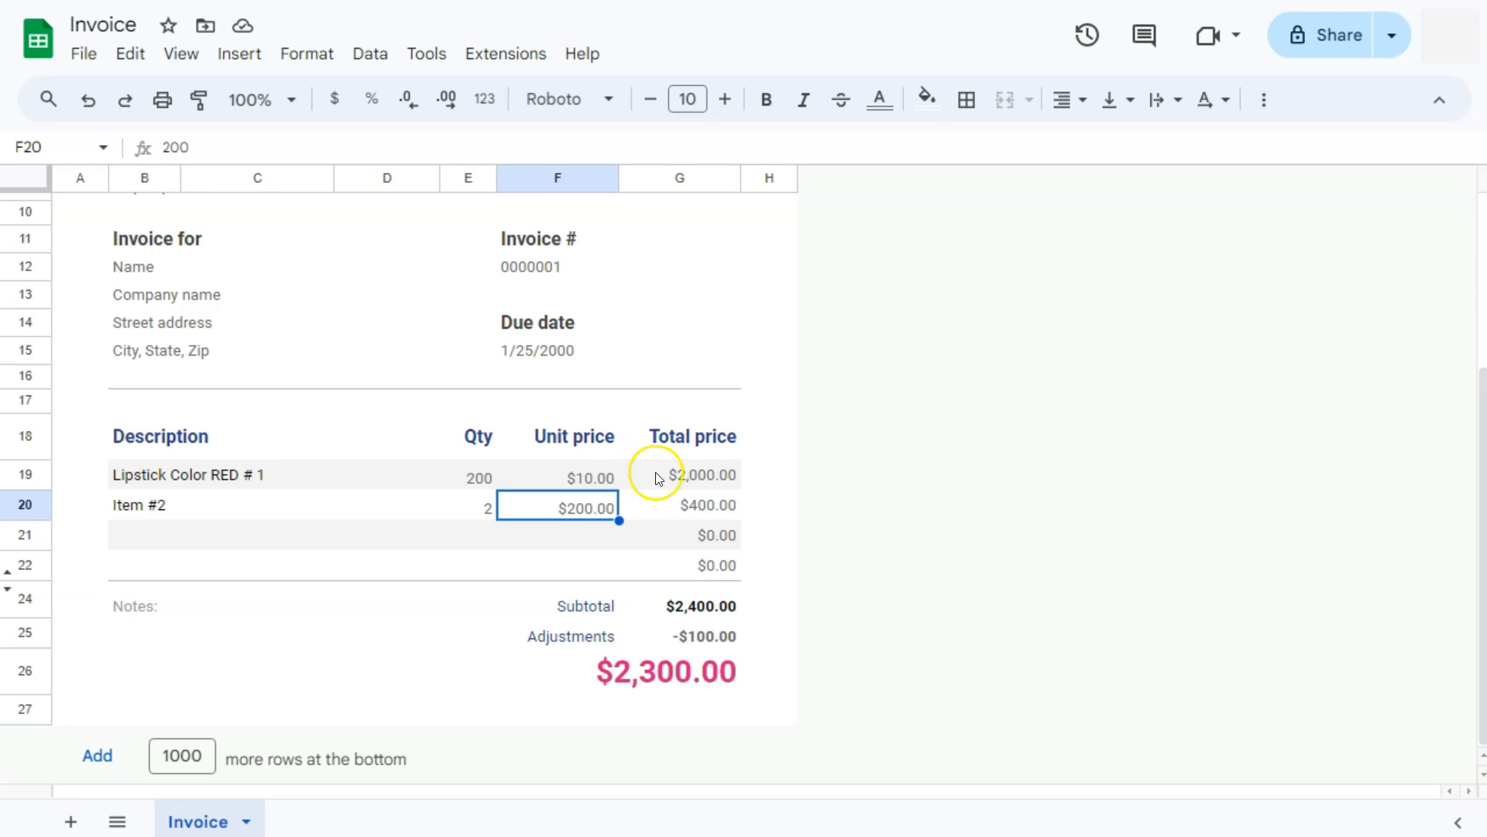
{"action": "double_click", "coordinate": [699, 476]}
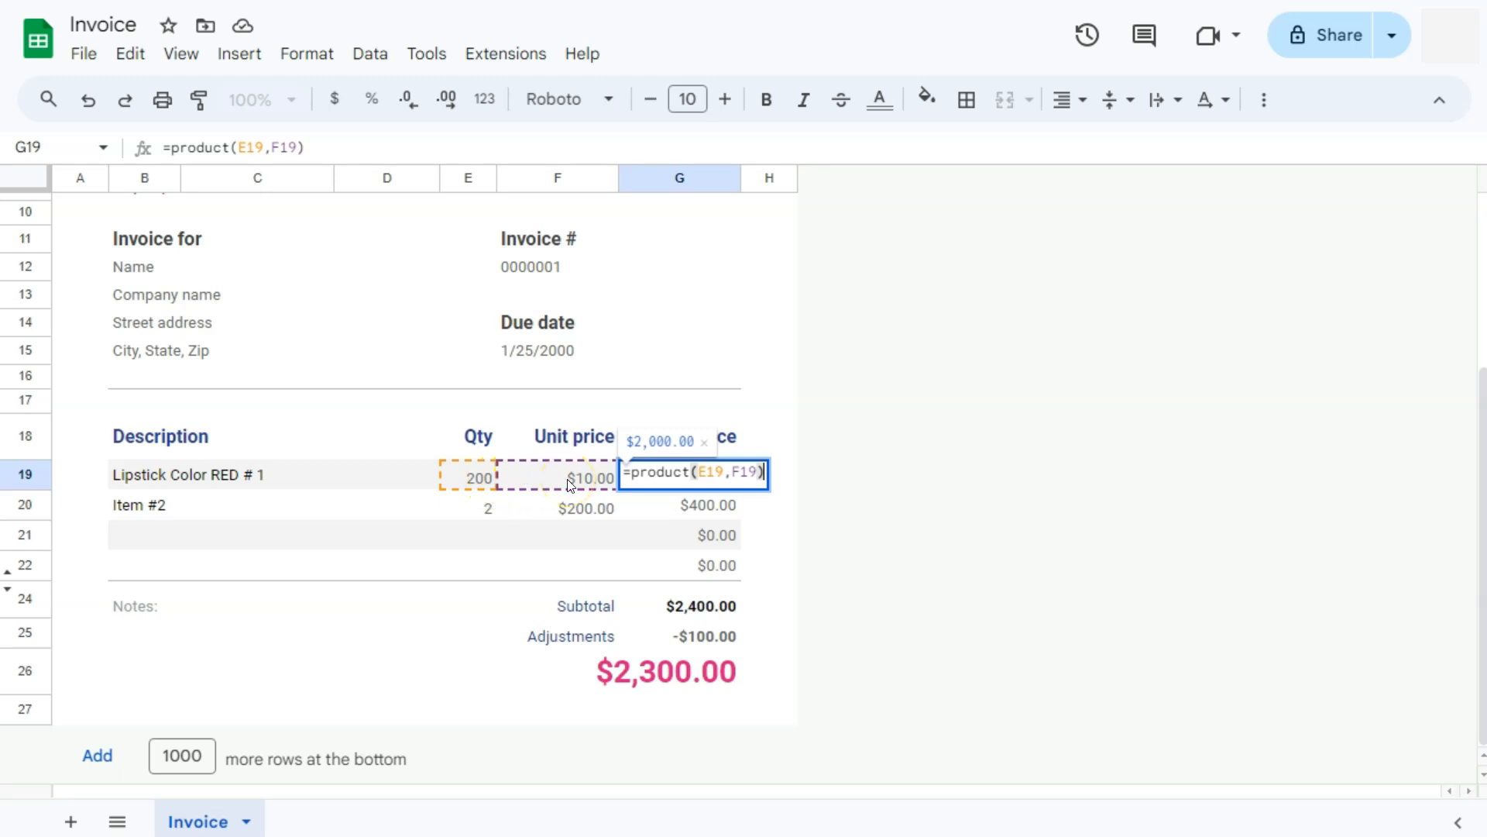
{"action": "left_click", "coordinate": [889, 498]}
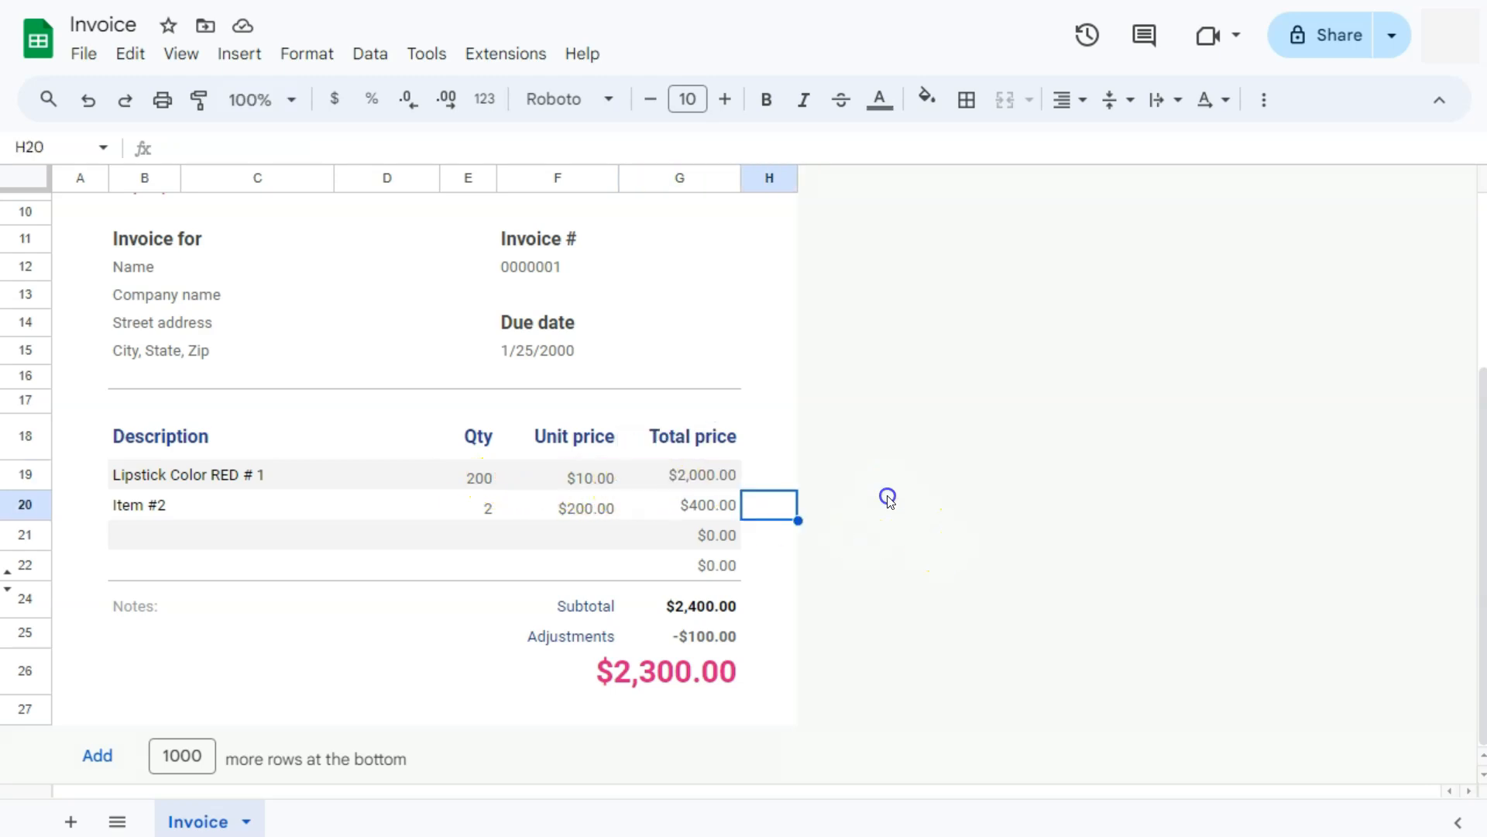
- Replace the second item's description with "Eyeshadow Pallete # 3"
{"action": "double_click", "coordinate": [193, 515]}
{"action": "left_click_drag", "start_coordinate": [193, 515], "coordinate": [83, 490]}
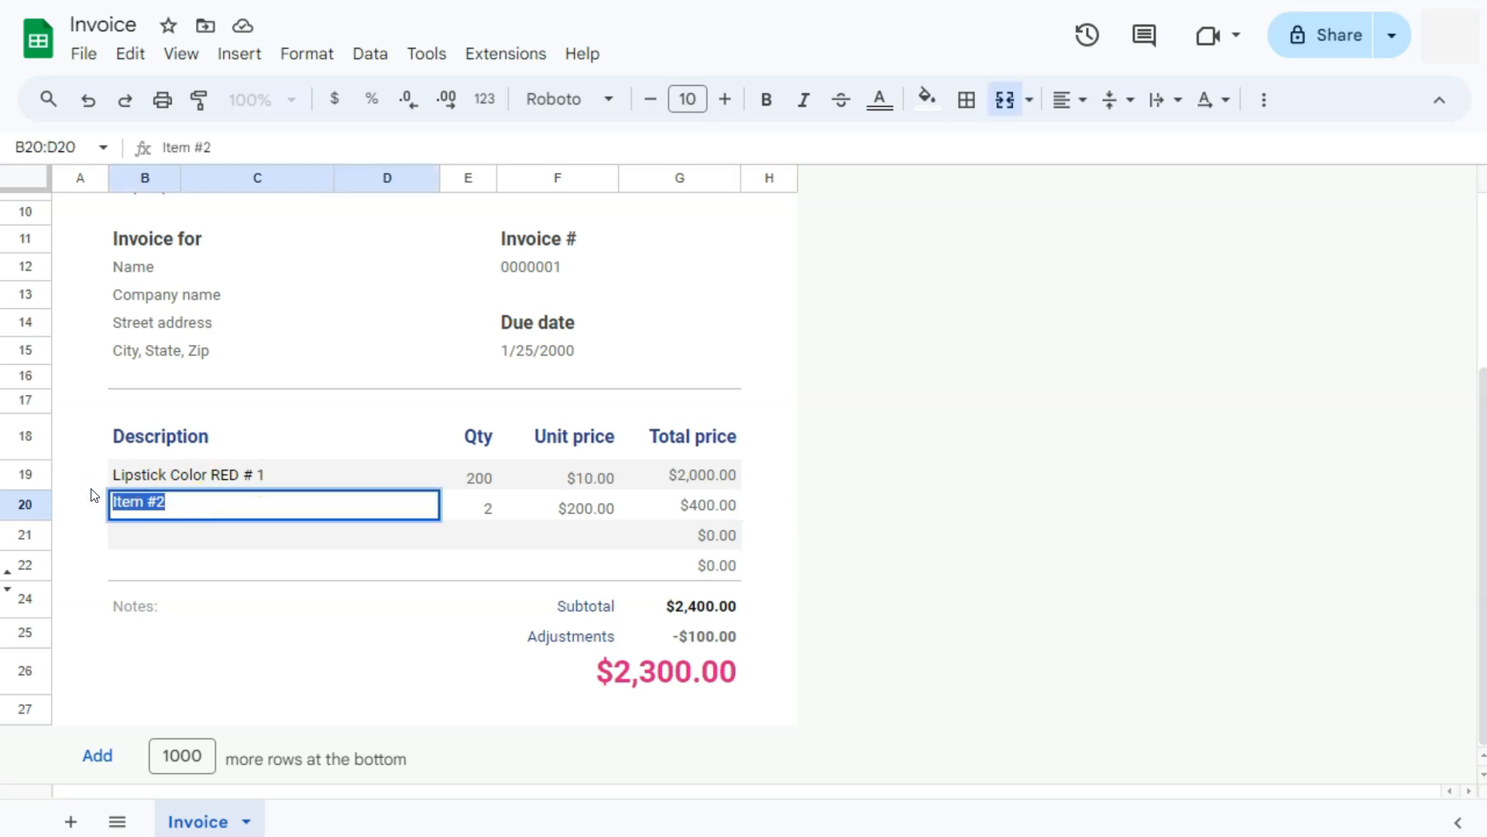
{"action": "type", "text": "Eysha"}
{"action": "key", "text": "BackSpace"}
{"action": "key", "text": "BackSpace"}
{"action": "key", "text": "BackSpace"}
{"action": "type", "text": "eshadow Pallete #3"}
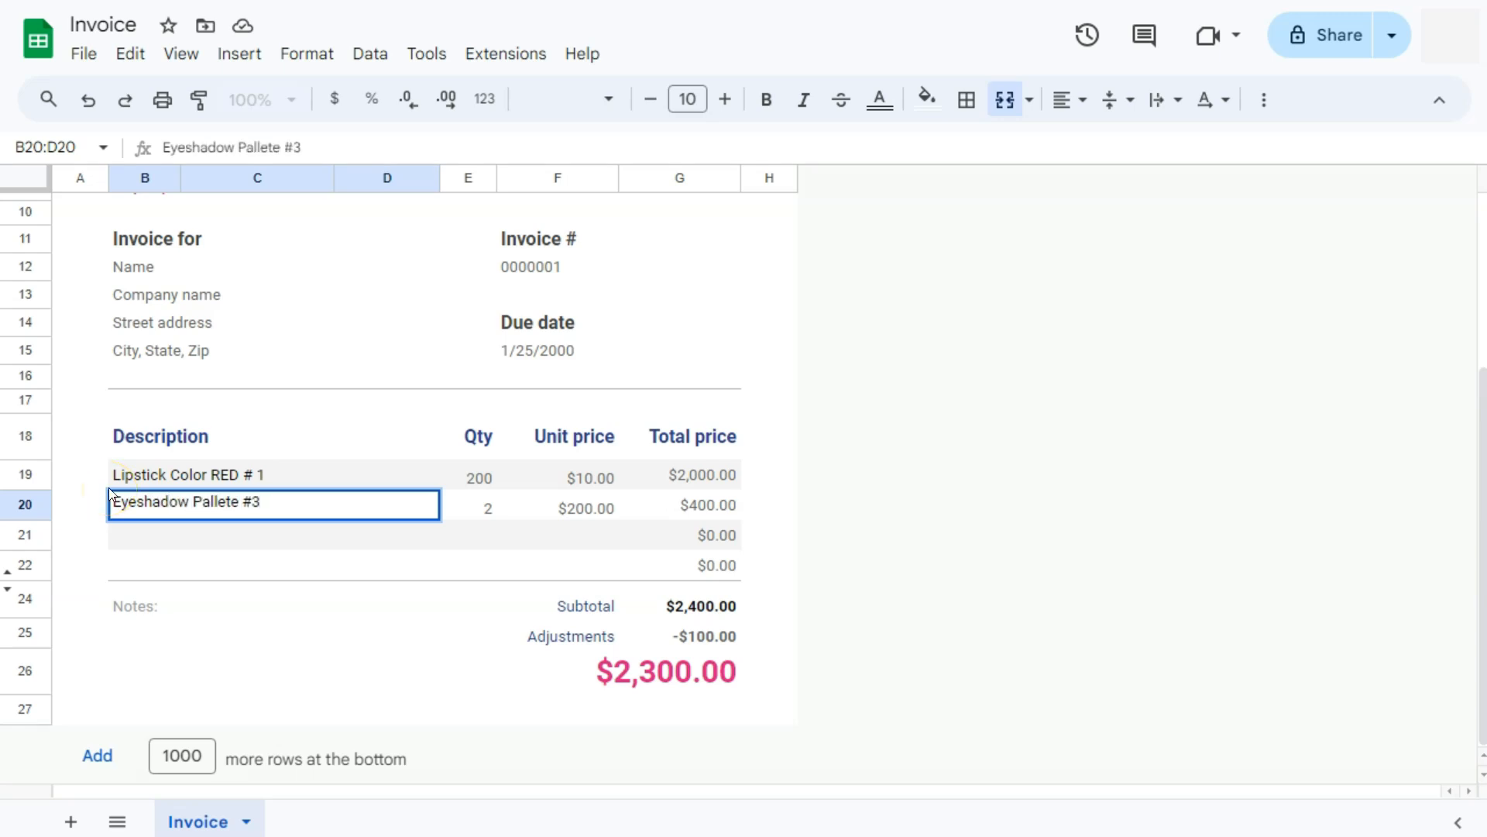
{"action": "key", "text": "Left"}
- Set the quantity of the eyeshadow item to 150
{"action": "left_click", "coordinate": [475, 509]}
{"action": "double_click", "coordinate": [477, 509]}
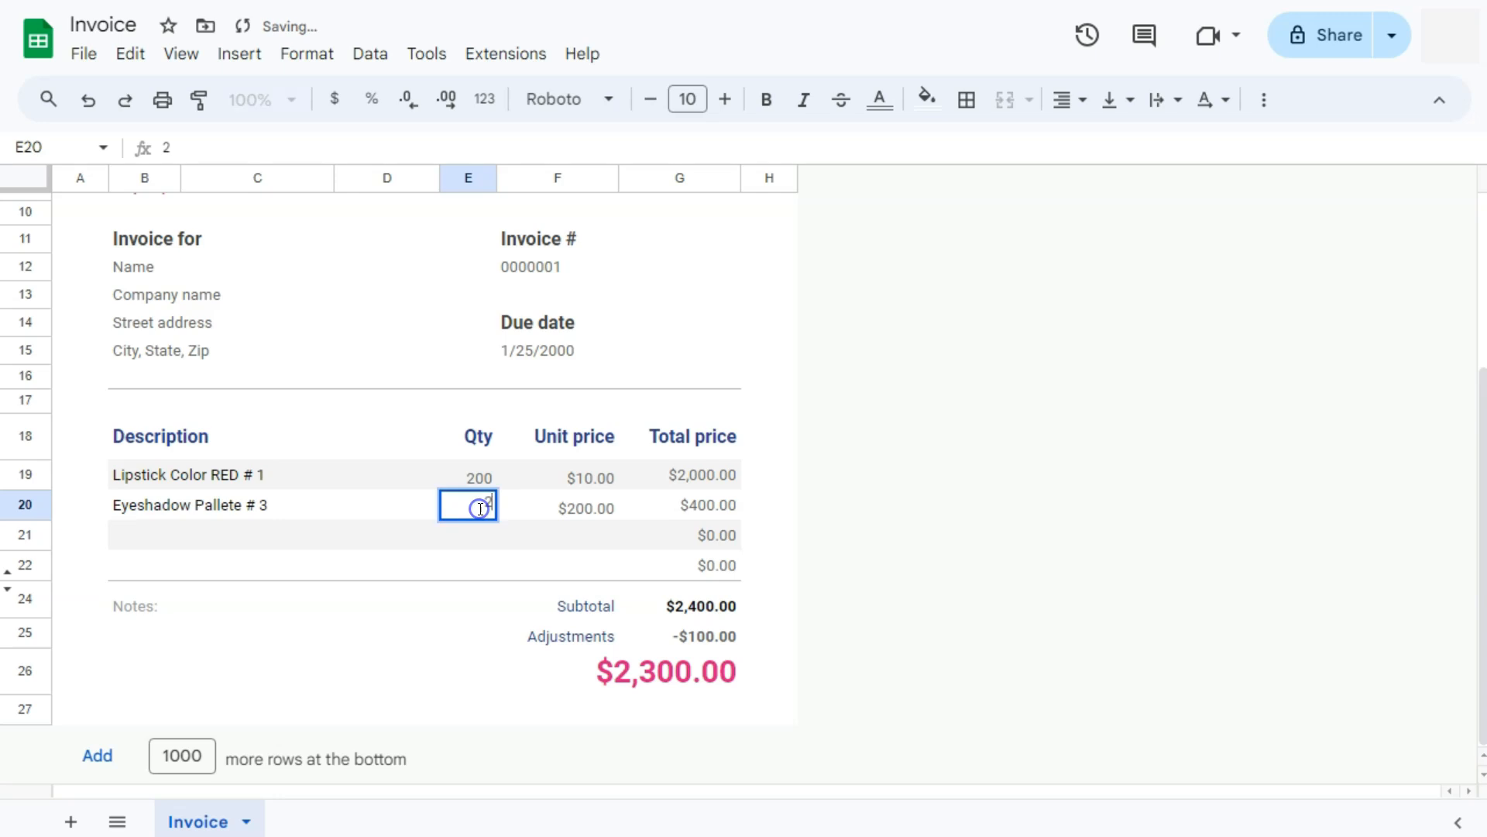
{"action": "key", "text": "BackSpace"}
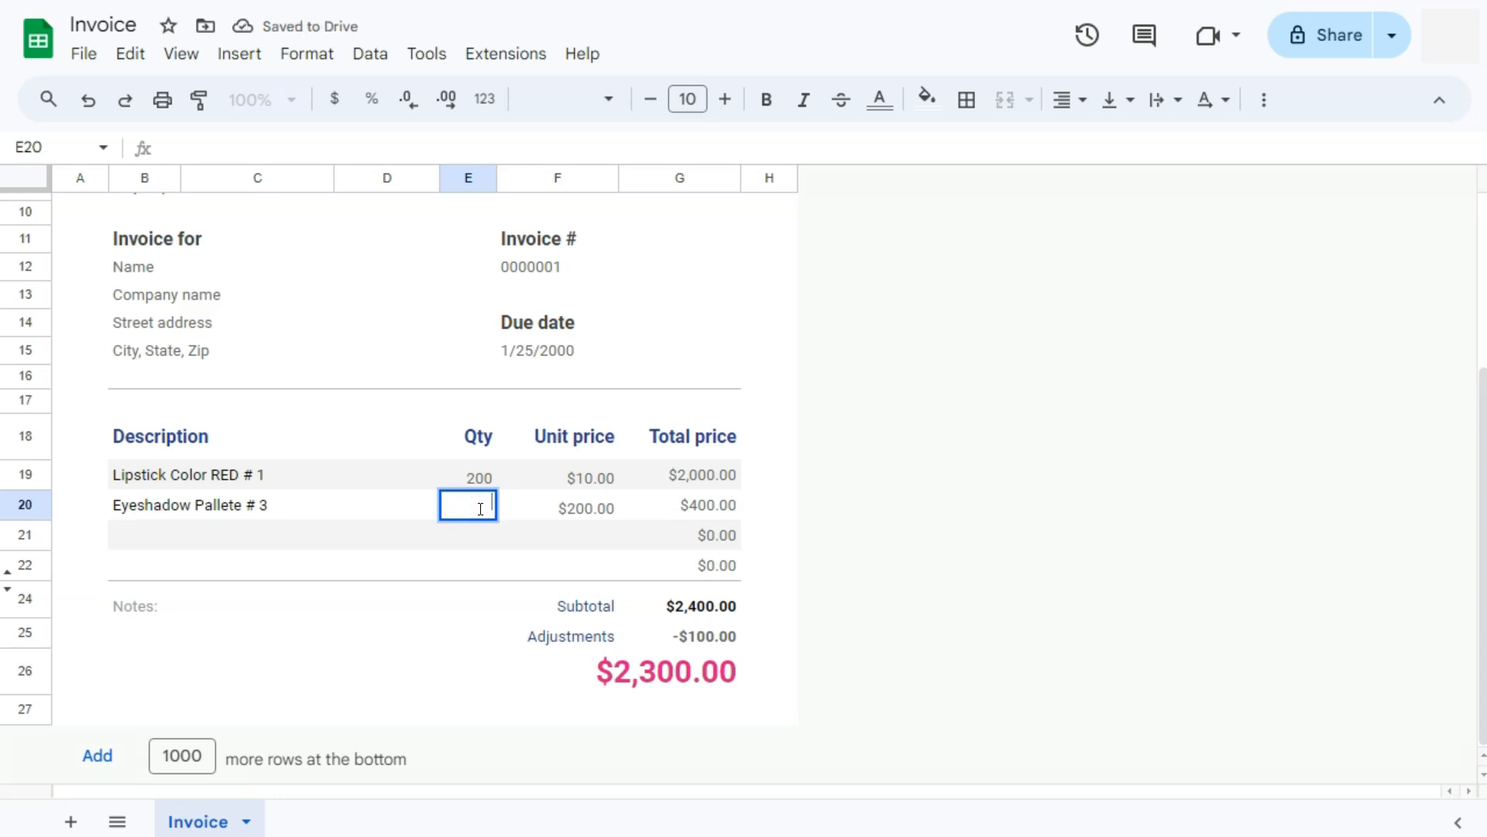
{"action": "type", "text": "150"}
{"action": "key", "text": "Return"}
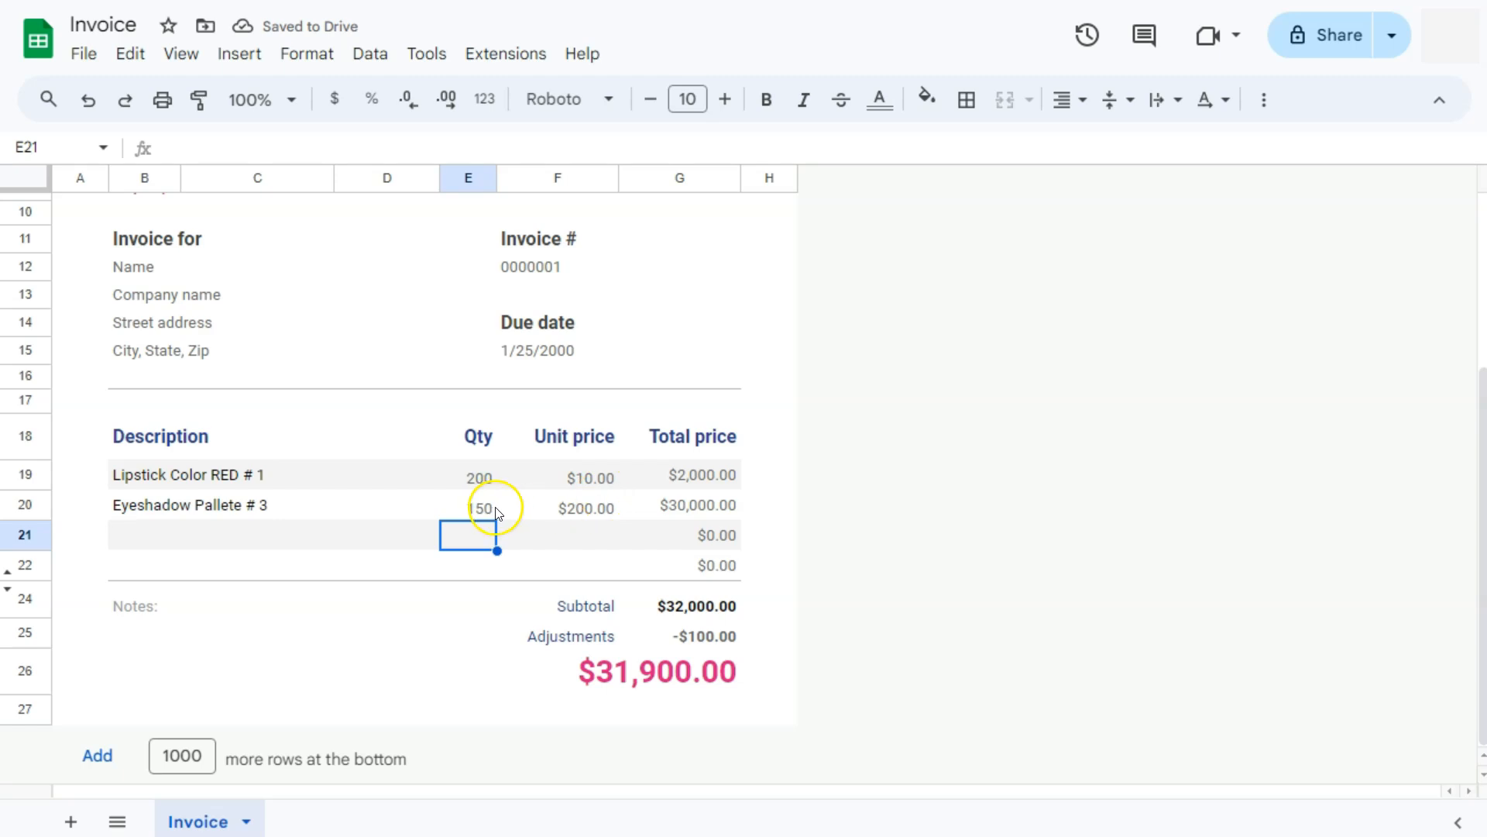
- Set the unit price of the eyeshadow item to 30
{"action": "double_click", "coordinate": [589, 507]}
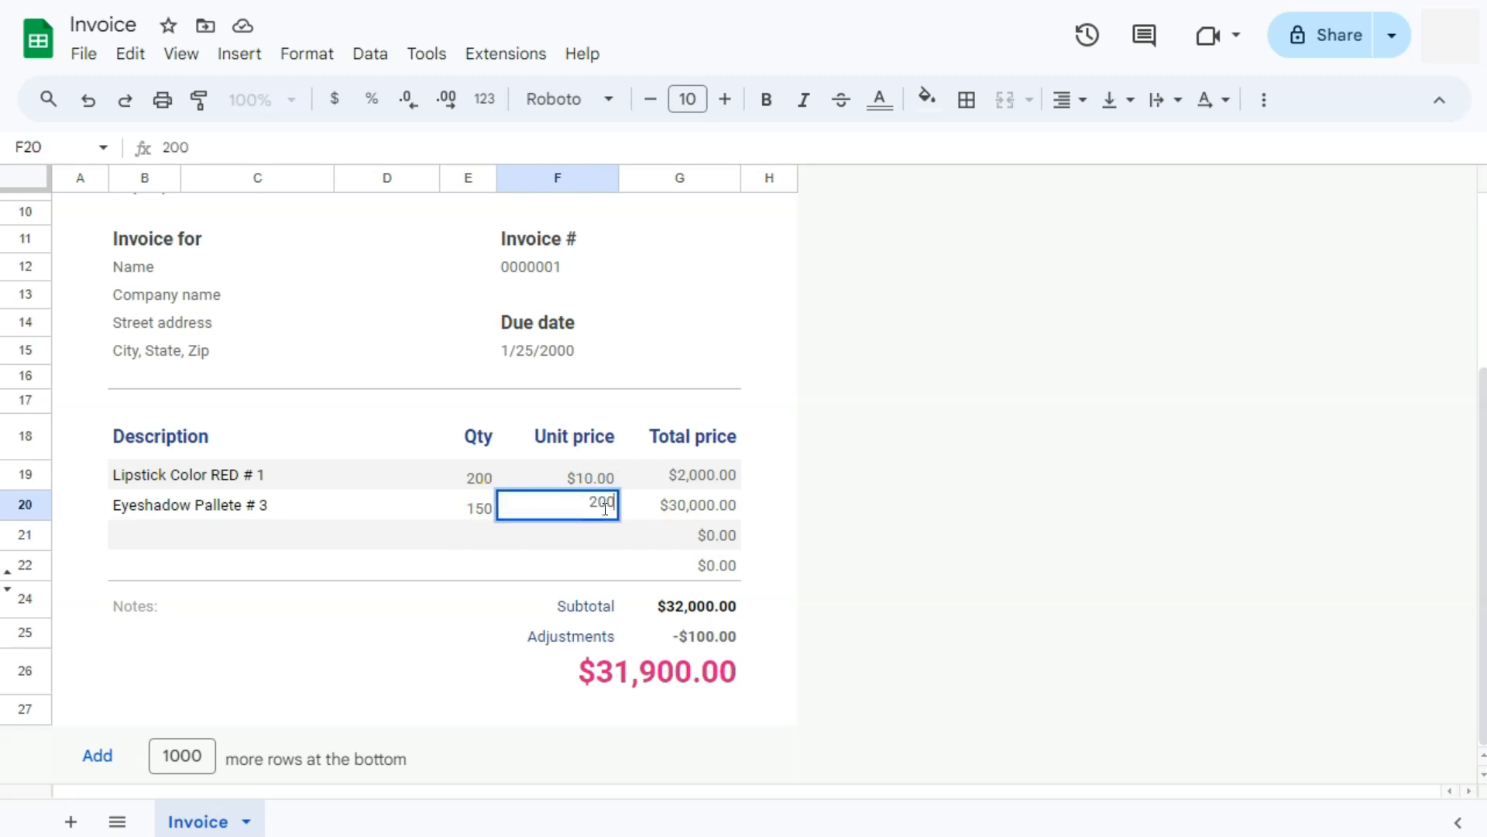
{"action": "key", "text": "BackSpace"}
{"action": "key", "text": "BackSpace"}
{"action": "key", "text": "BackSpace"}
{"action": "type", "text": "30"}
{"action": "key", "text": "Return"}
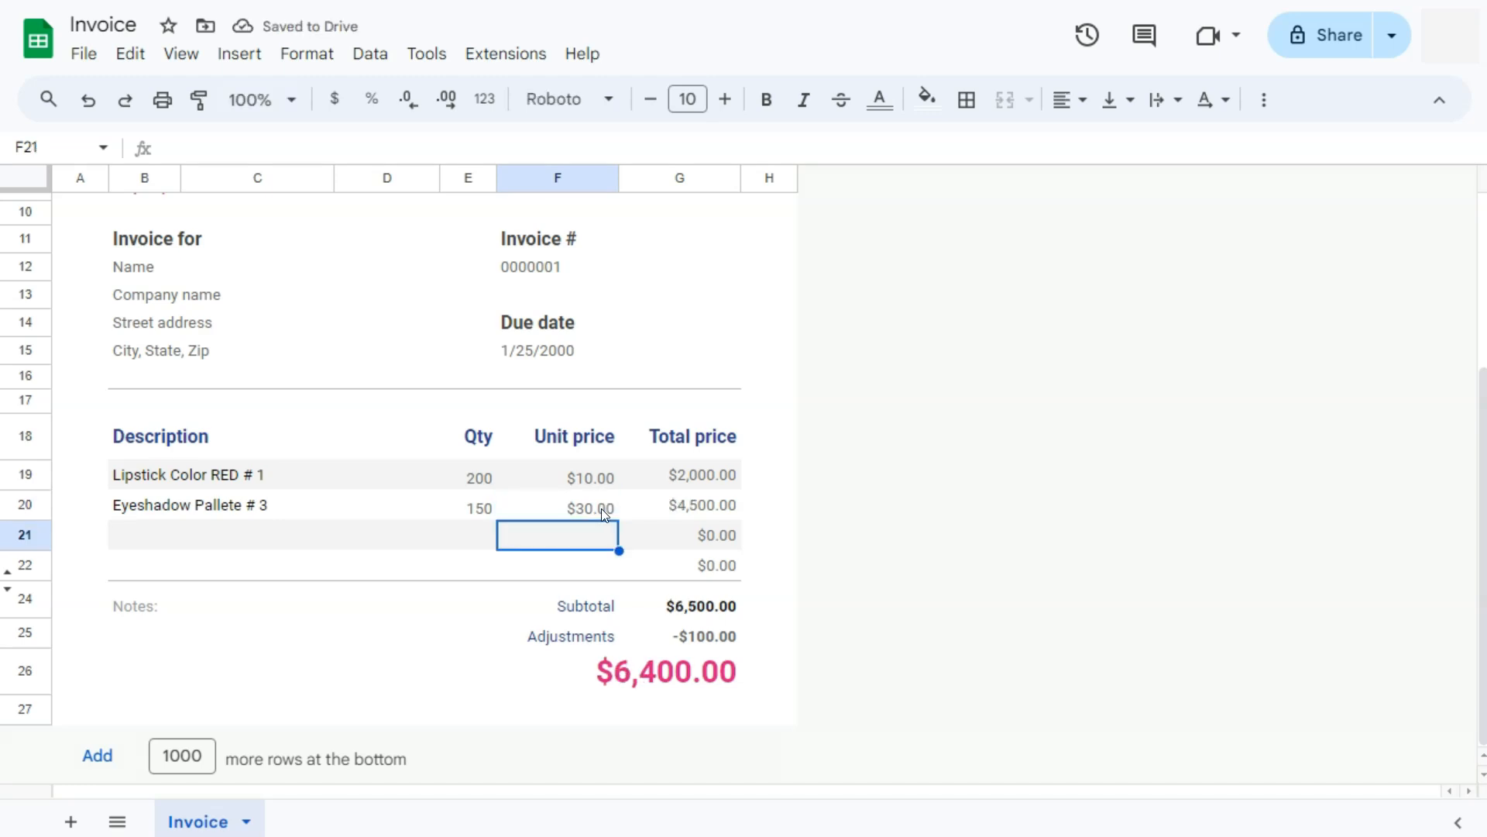
- Review the descriptions, quantities, unit price and total price formulas of the two invoice items
{"action": "left_click", "coordinate": [188, 474]}
{"action": "left_click", "coordinate": [194, 510]}
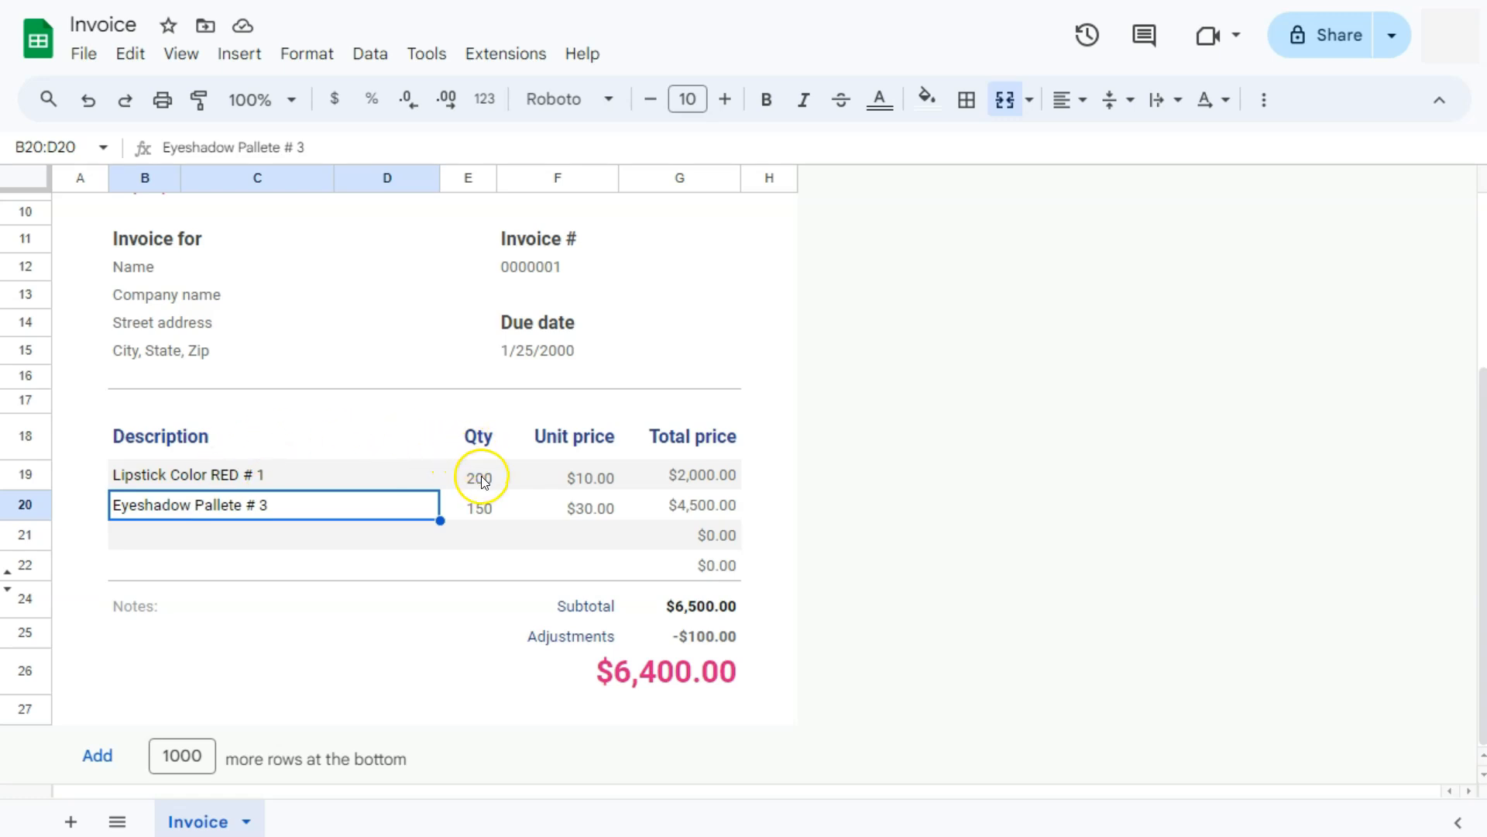
{"action": "left_click_drag", "start_coordinate": [476, 475], "coordinate": [481, 500]}
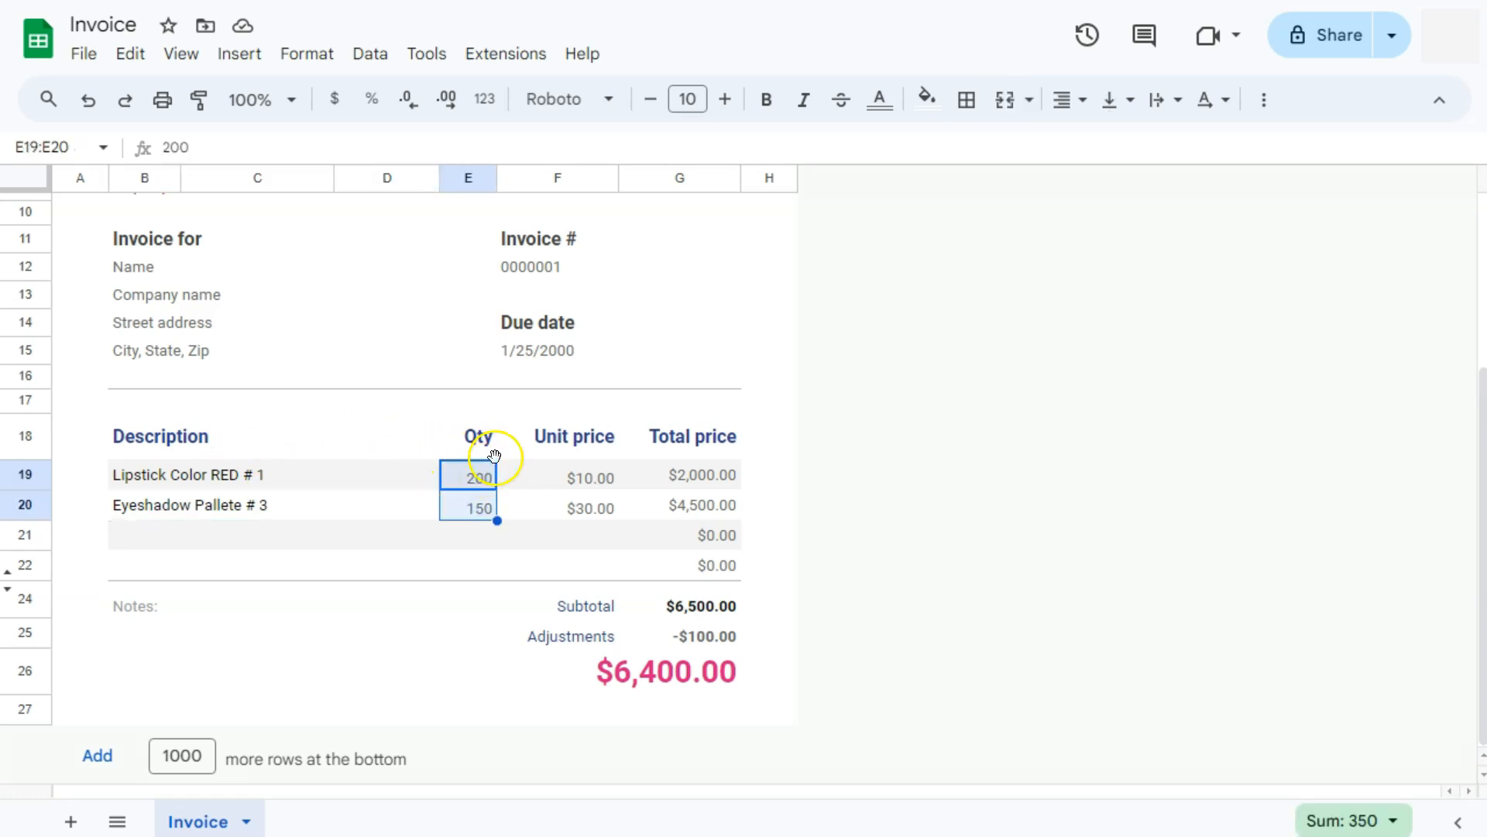
{"action": "left_click", "coordinate": [578, 476]}
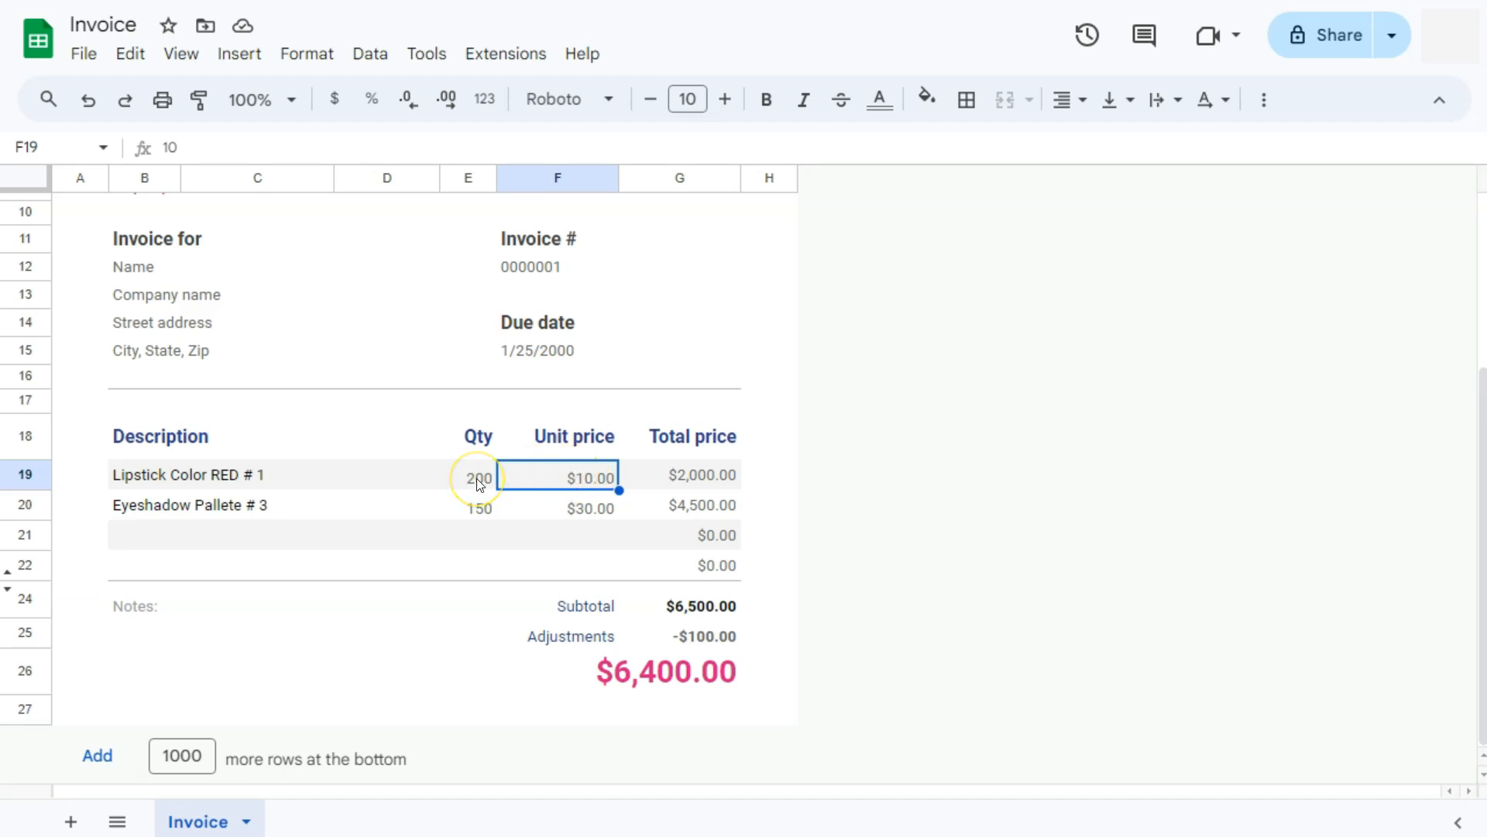
{"action": "left_click", "coordinate": [667, 477]}
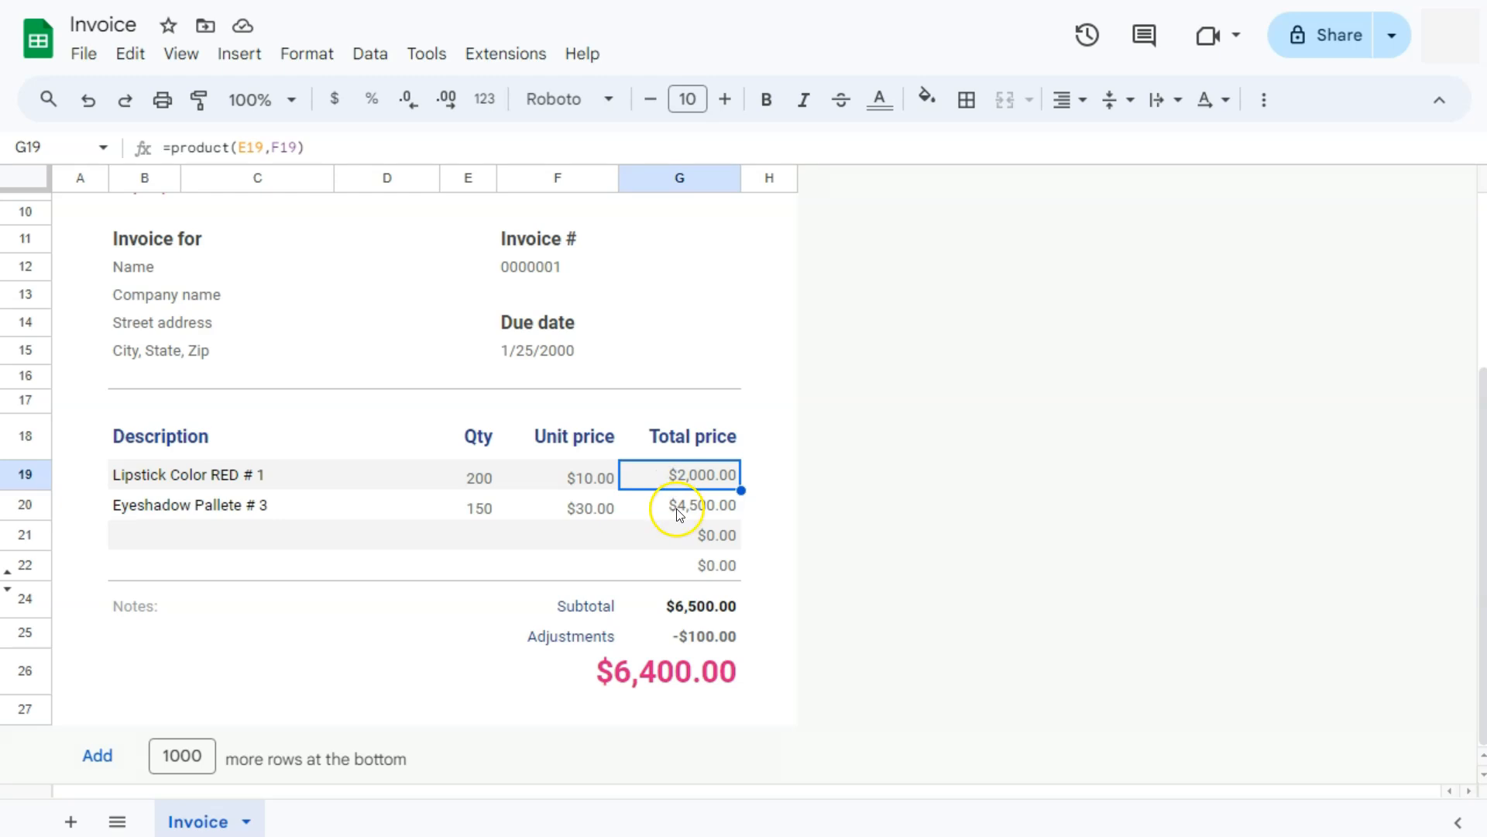
{"action": "left_click", "coordinate": [678, 513]}
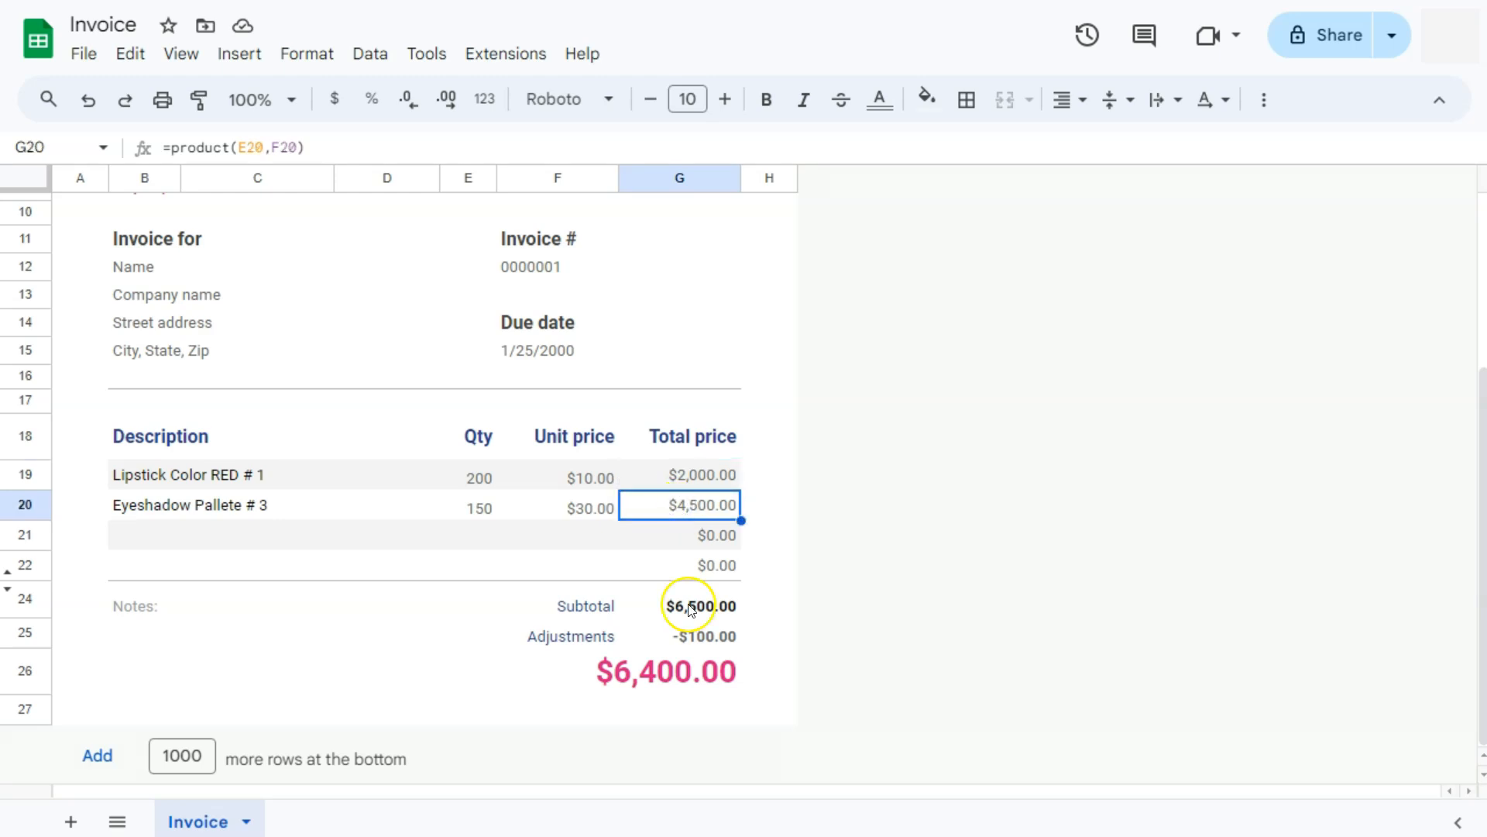
- Clear the adjustments amount below the subtotal and enter 0 in its place
{"action": "left_click", "coordinate": [691, 634]}
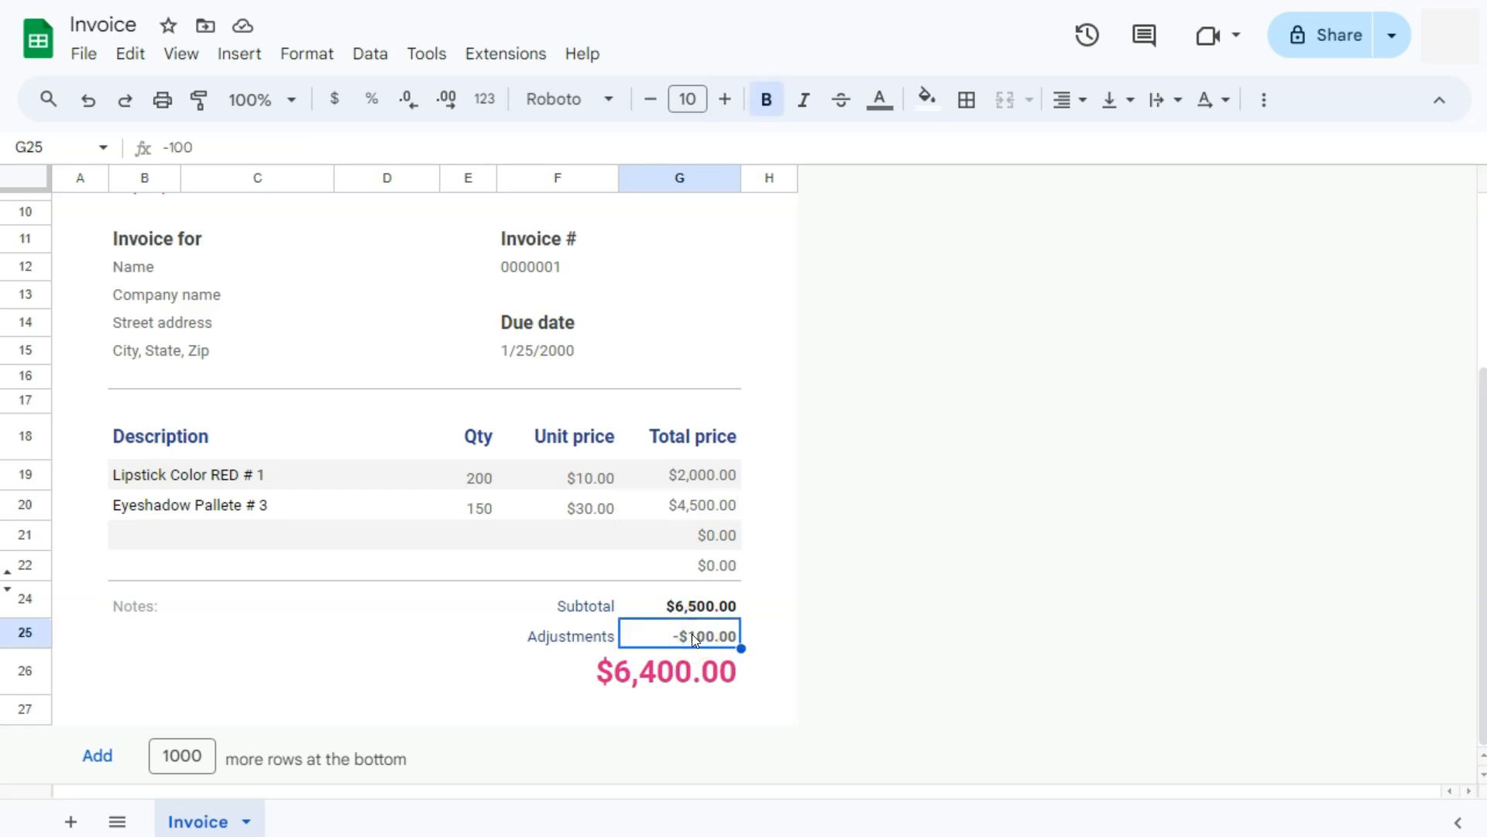
{"action": "key", "text": "Delete"}
{"action": "left_click", "coordinate": [697, 718]}
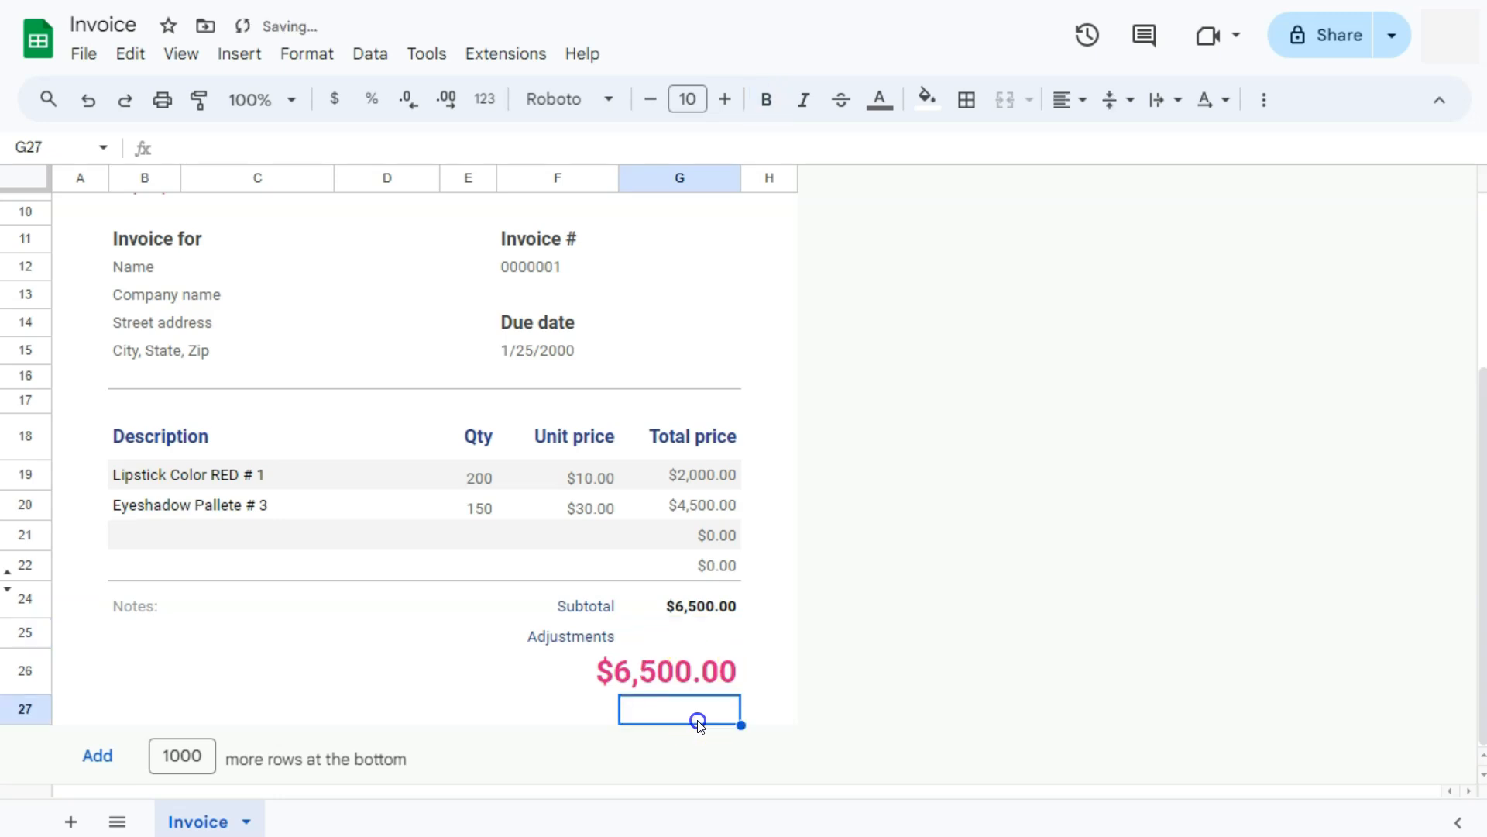
{"action": "left_click", "coordinate": [697, 638]}
{"action": "type", "text": "0"}
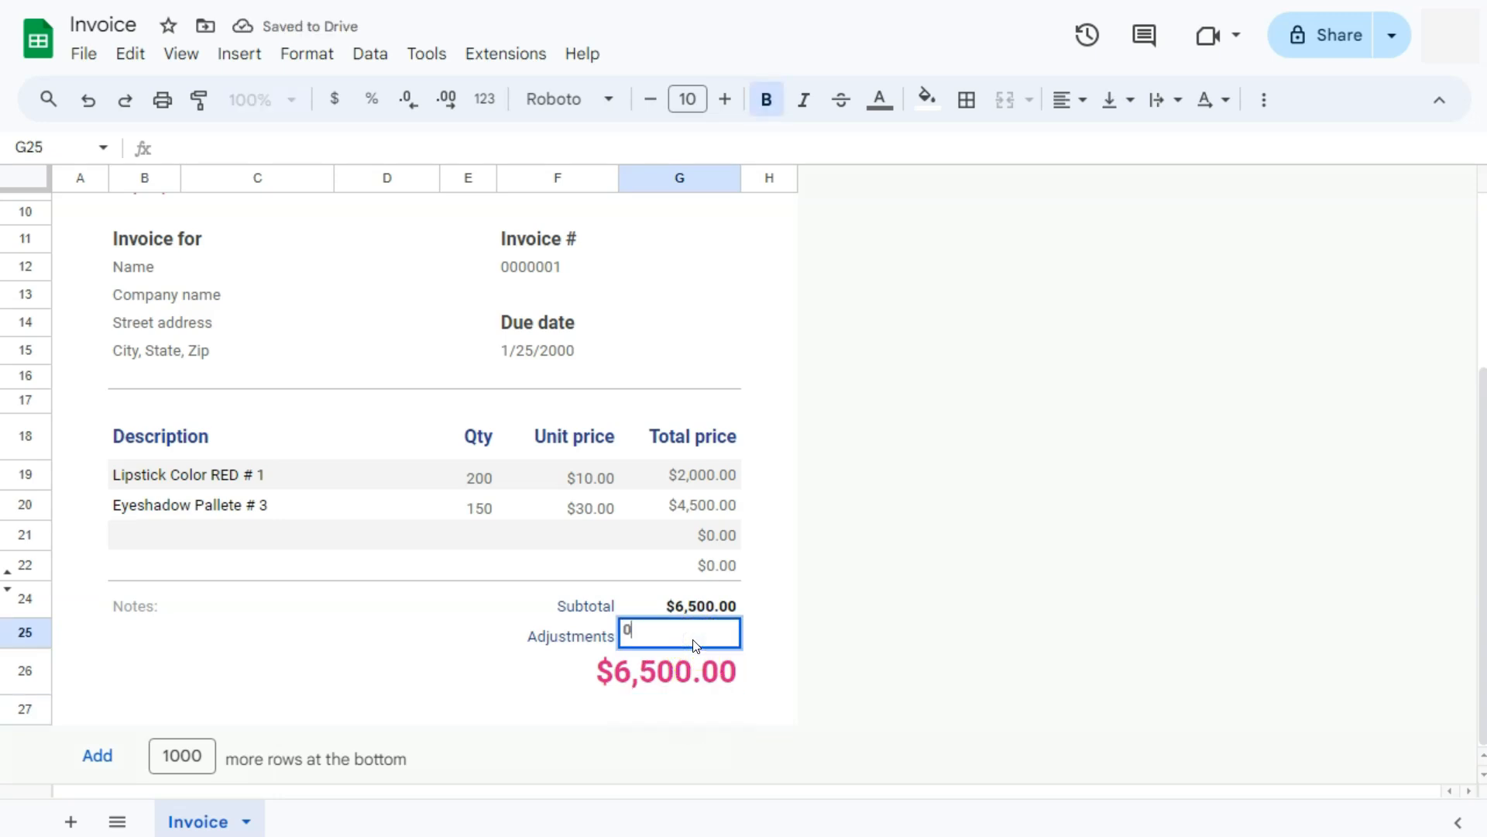
{"action": "key", "text": "Return"}
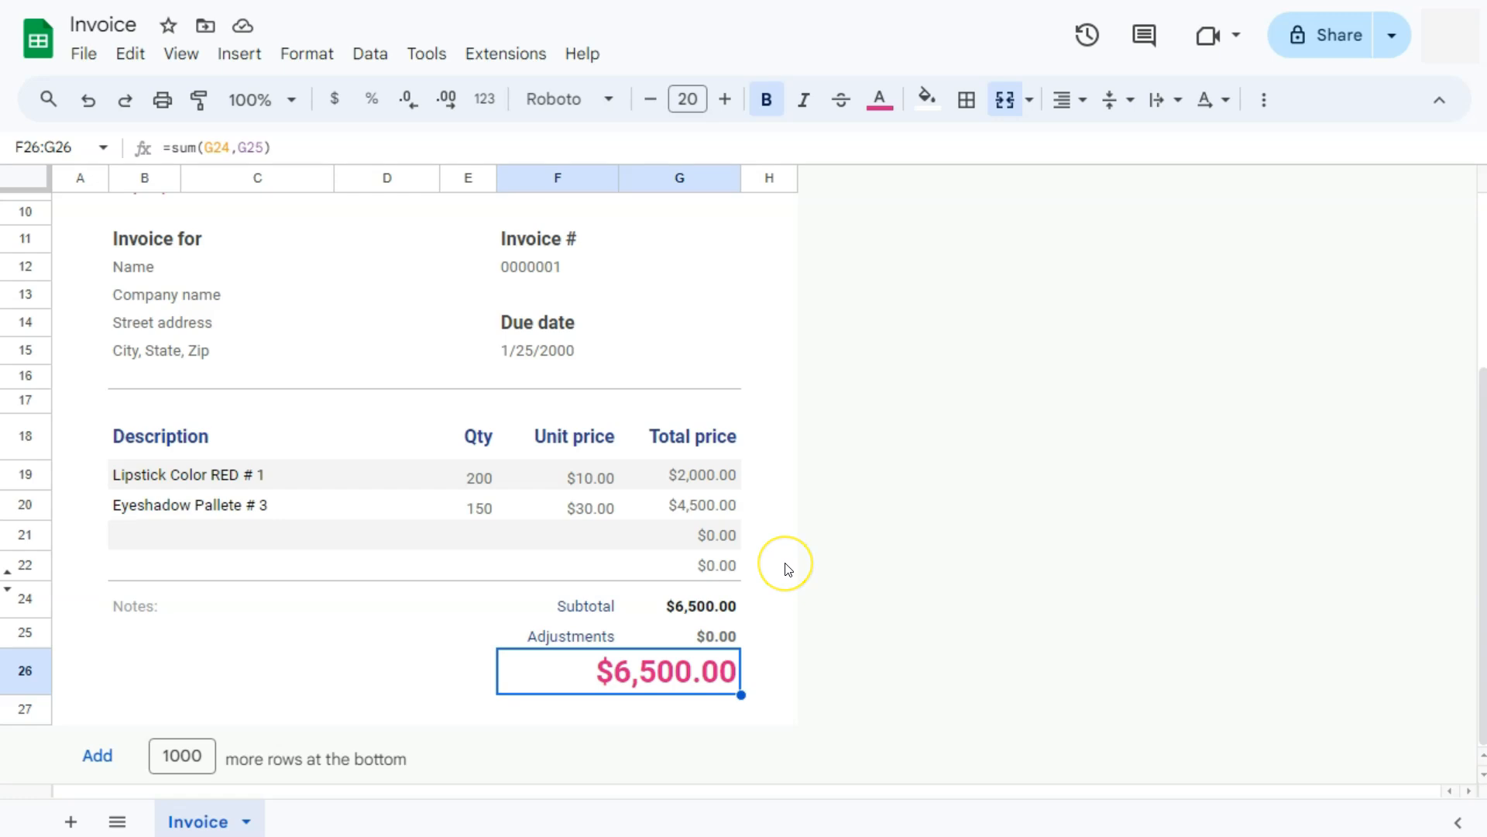
{"action": "scroll", "coordinate": [787, 569], "scroll_direction": "up", "scroll_amount": 5}
{"action": "scroll", "coordinate": [787, 569], "scroll_direction": "down", "scroll_amount": 5}
{"action": "scroll", "coordinate": [787, 569], "scroll_direction": "up", "scroll_amount": 5}
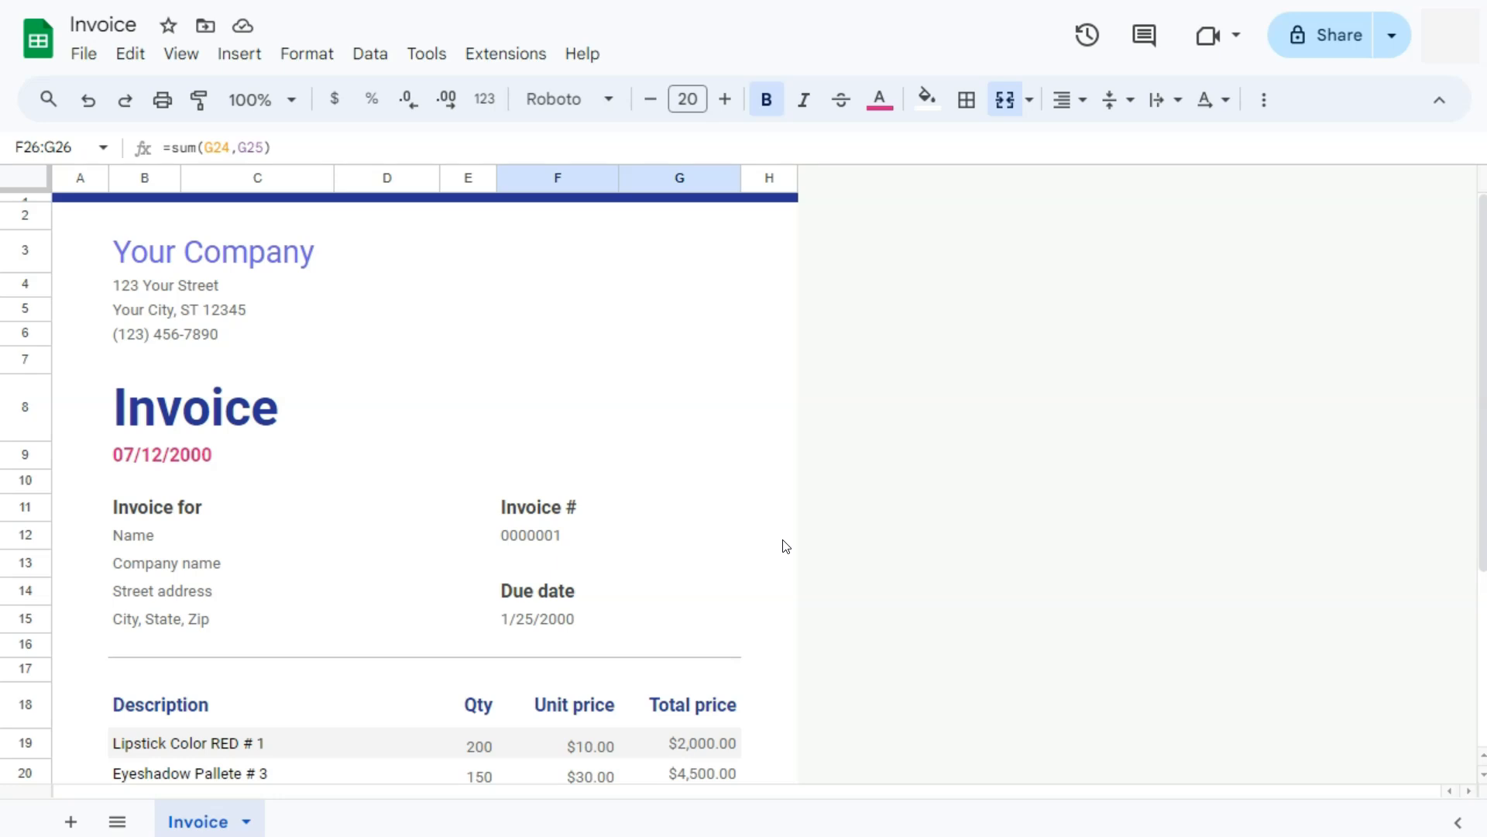
{"action": "left_click", "coordinate": [84, 53]}
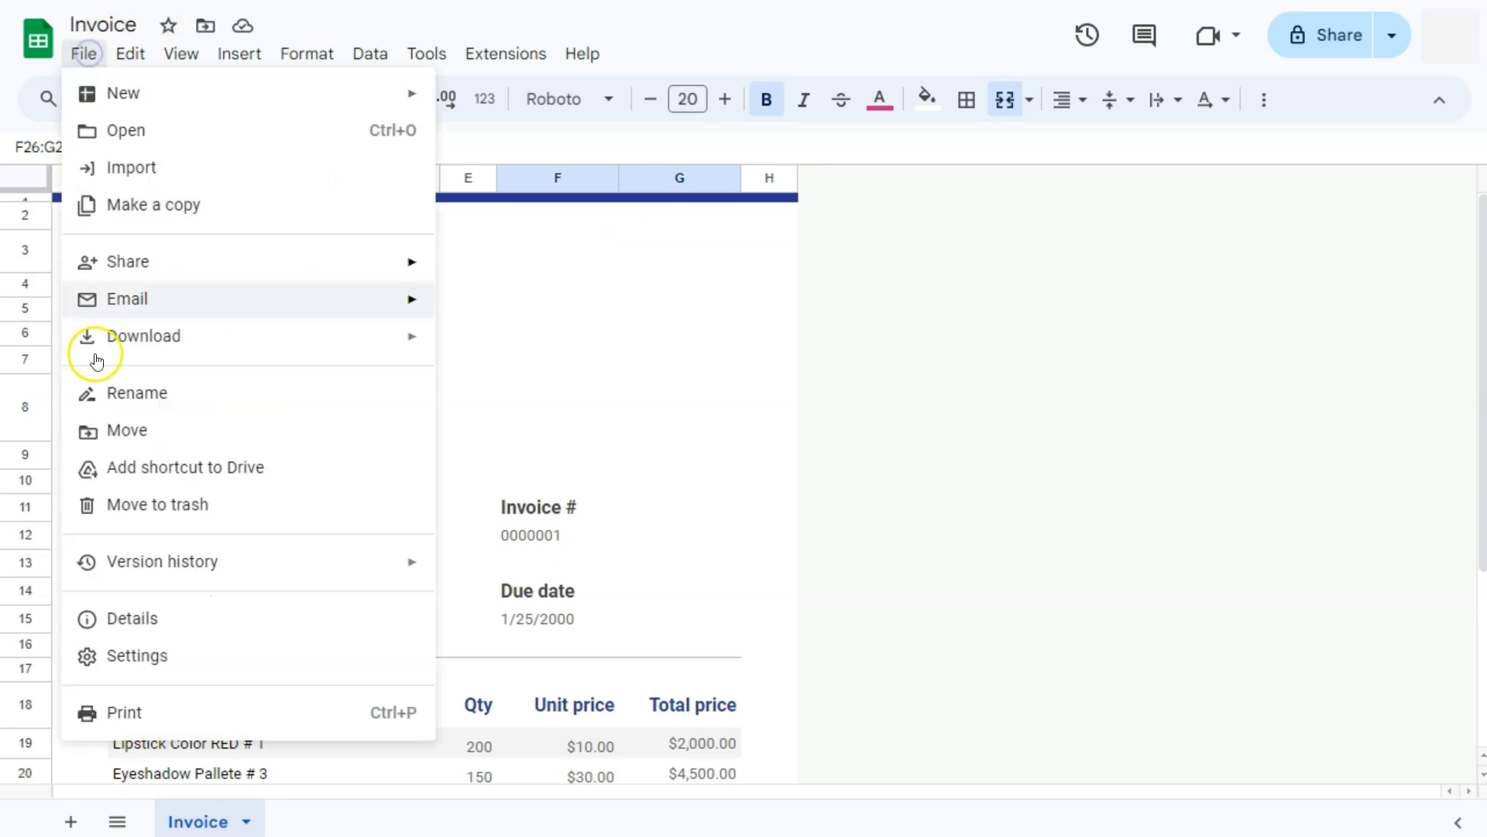
{"action": "left_click", "coordinate": [136, 711]}
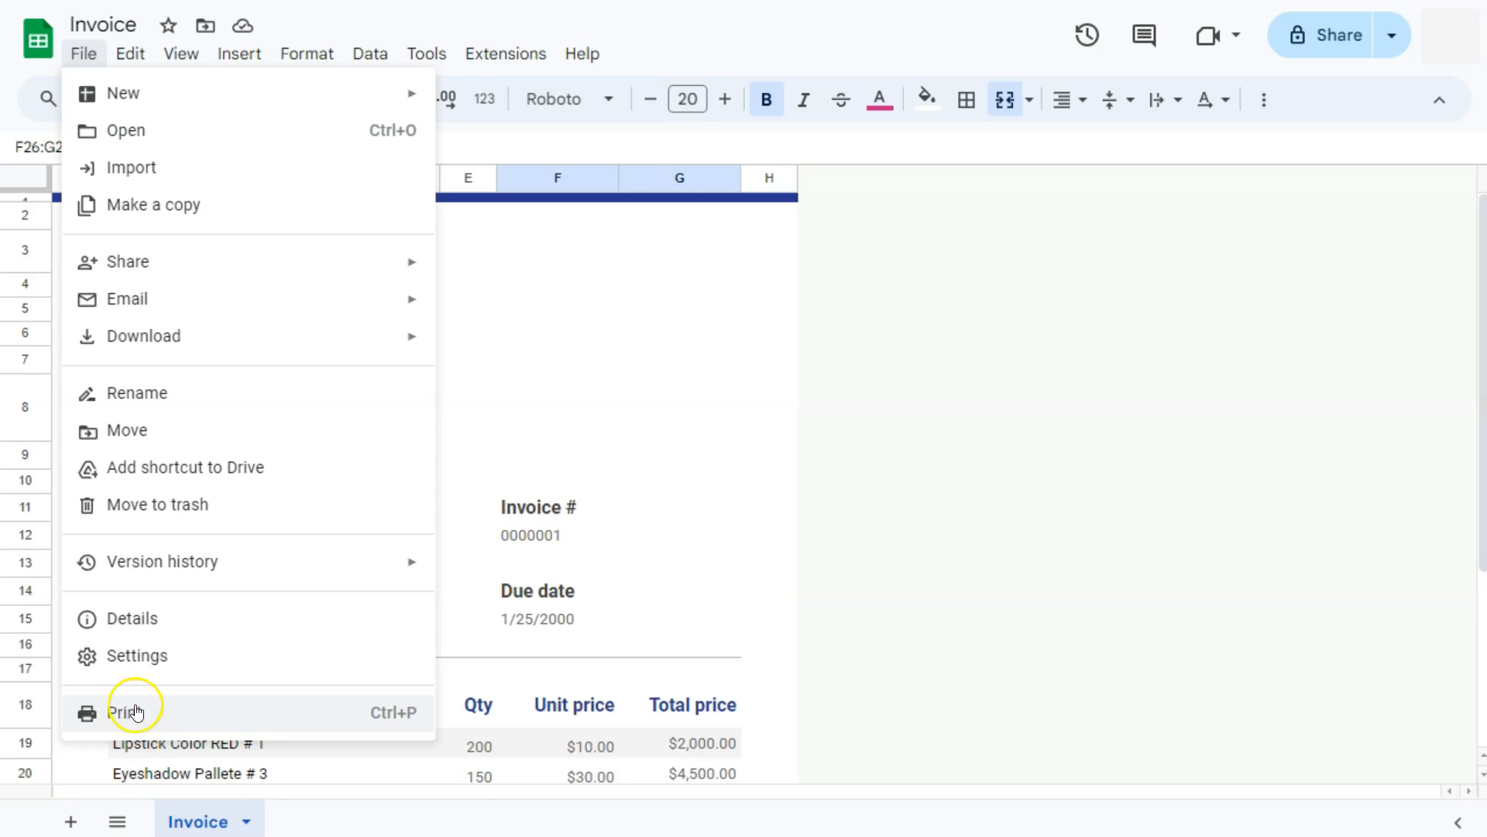
{"action": "left_click", "coordinate": [746, 371]}
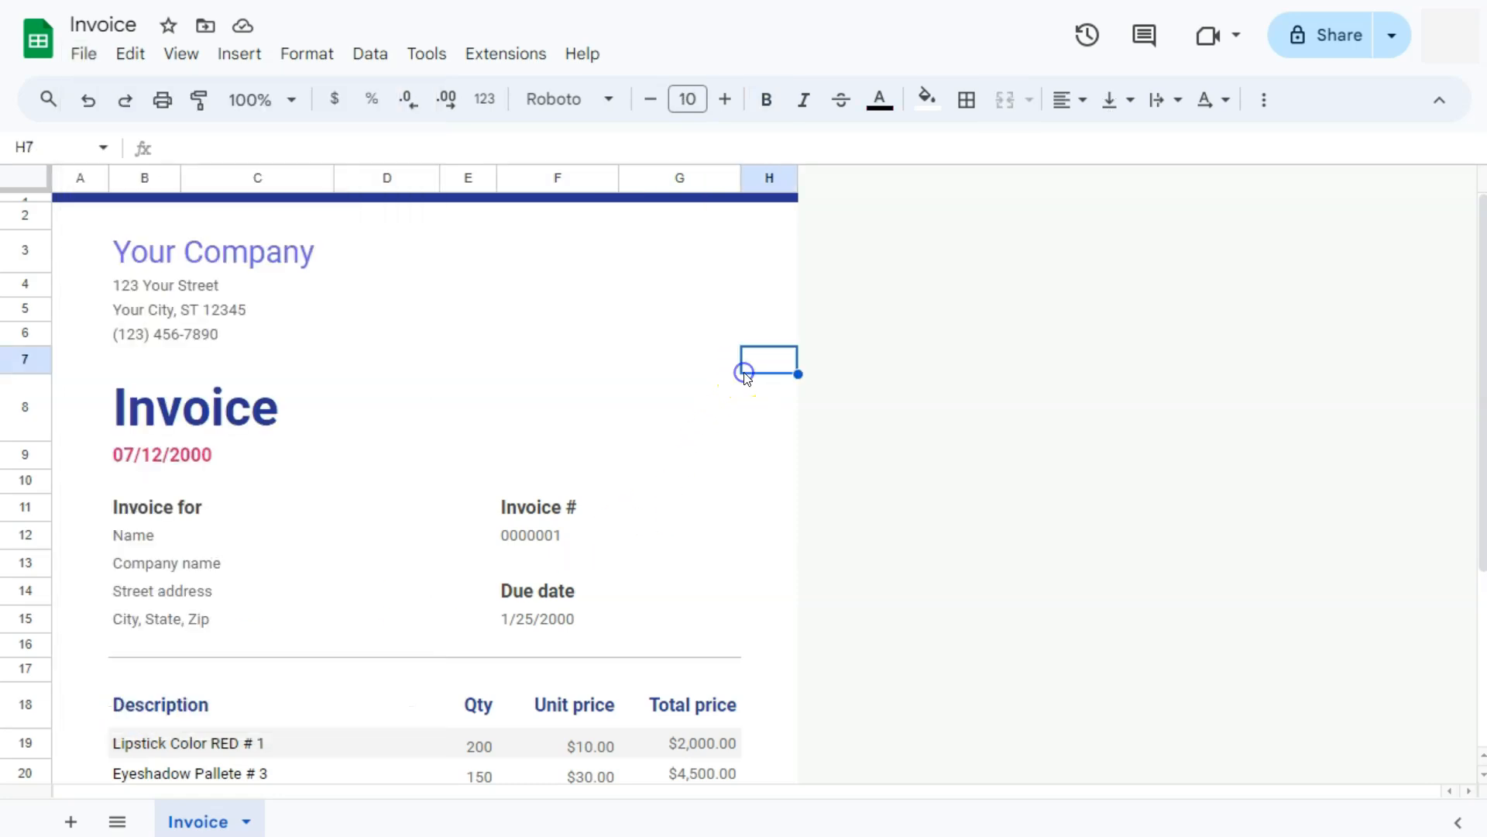